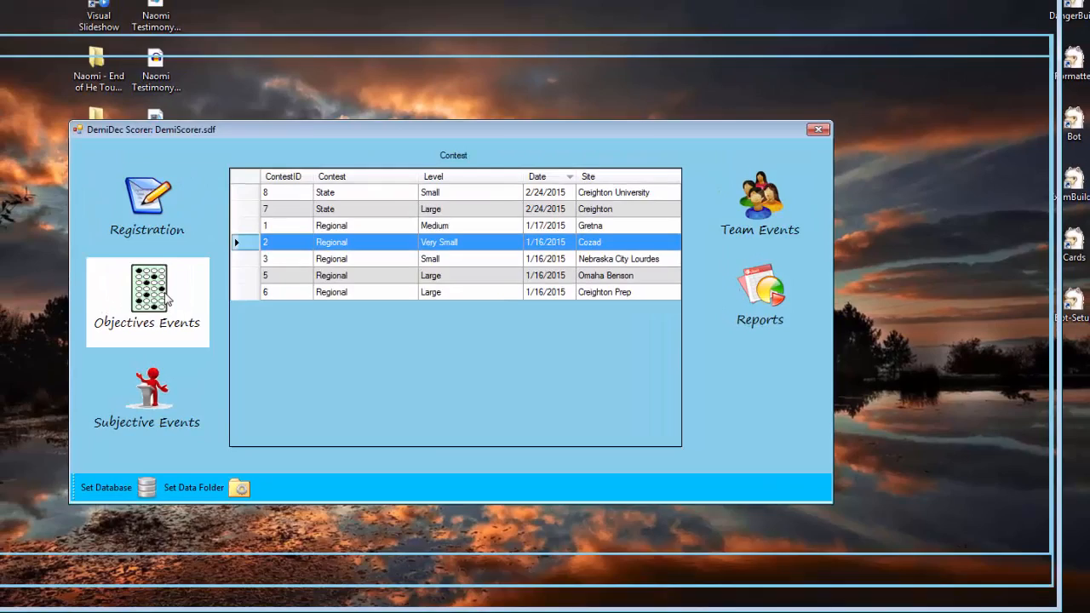
Open objectives scoring for the 2014 Very Small Regional contest at Cozad
click(105, 274)
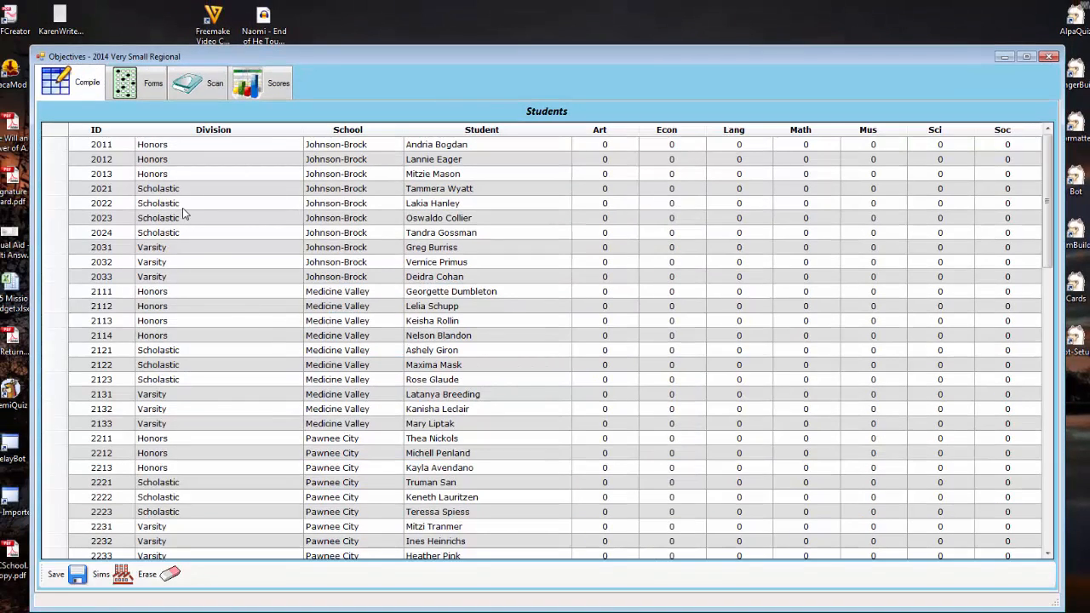
Scroll the Students grid, then switch to the Forms tab showing answer-sheet forms and subject keys
right_click(1047, 205)
mouse_move(1048, 187)
mouse_down()
mouse_move(1045, 484)
mouse_move(1048, 200)
mouse_up()
click(142, 90)
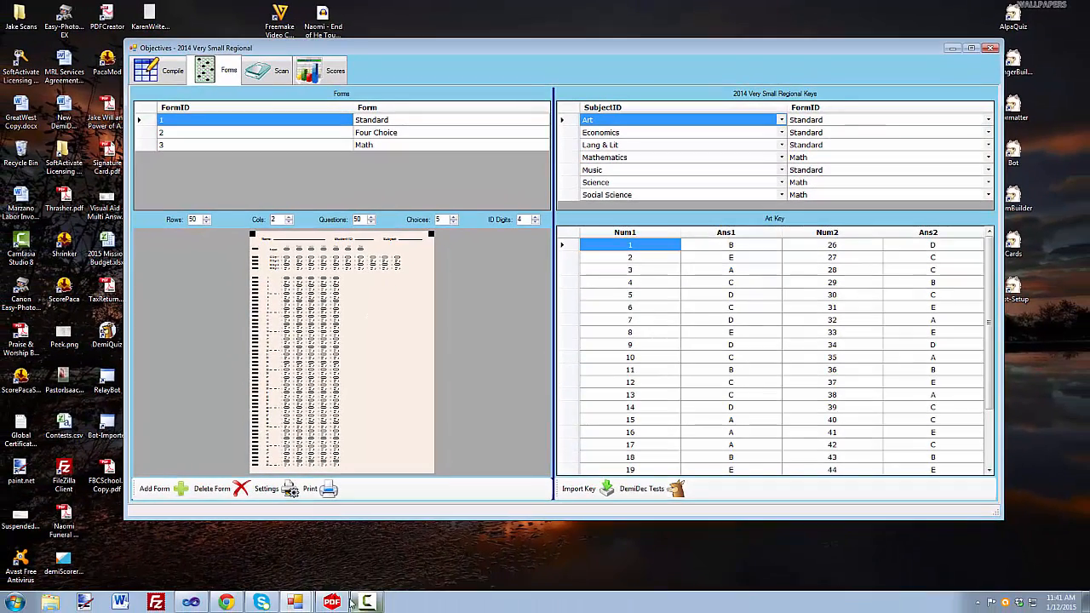
Bring the bubble answer-sheet PDF forward in PDF Architect
click(334, 603)
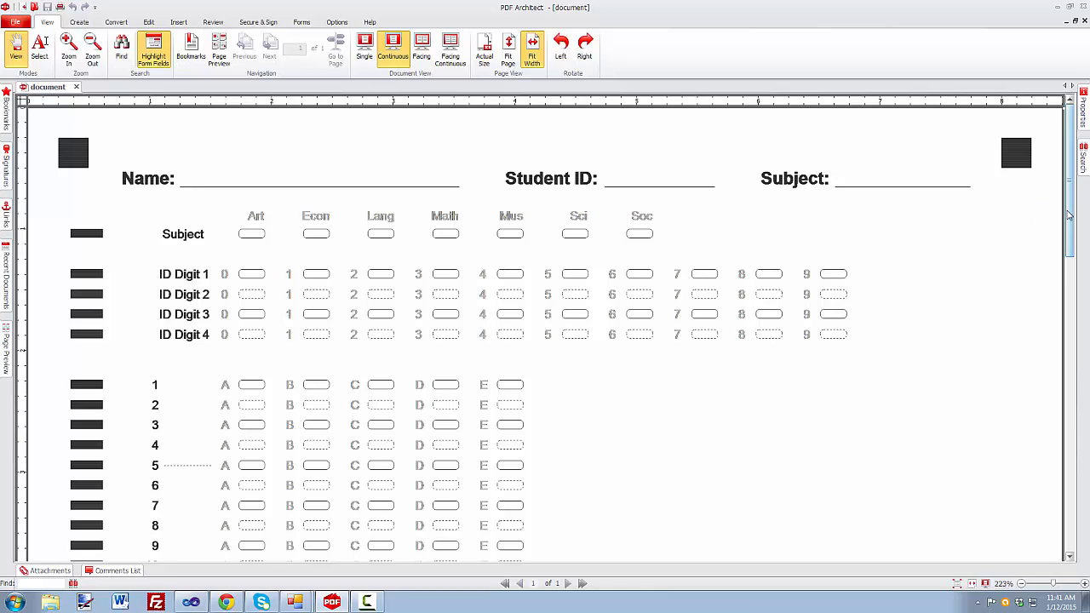
Scroll through the bubble answer sheet, then minimize PDF Architect to return to DemiDec Scorer
scroll(1069, 234, down, 1)
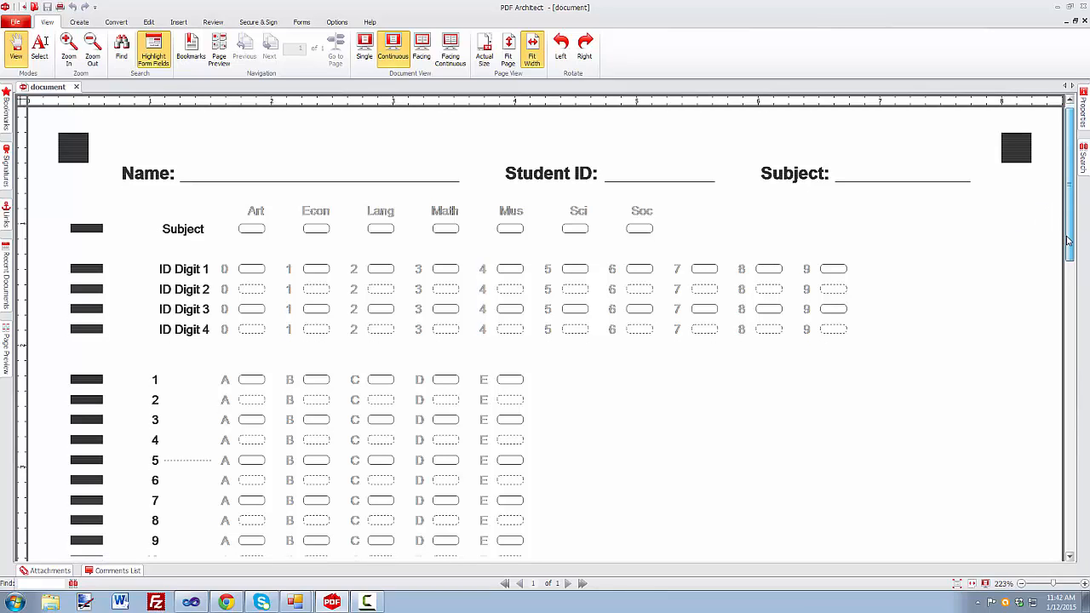
scroll(1068, 241, down, 1)
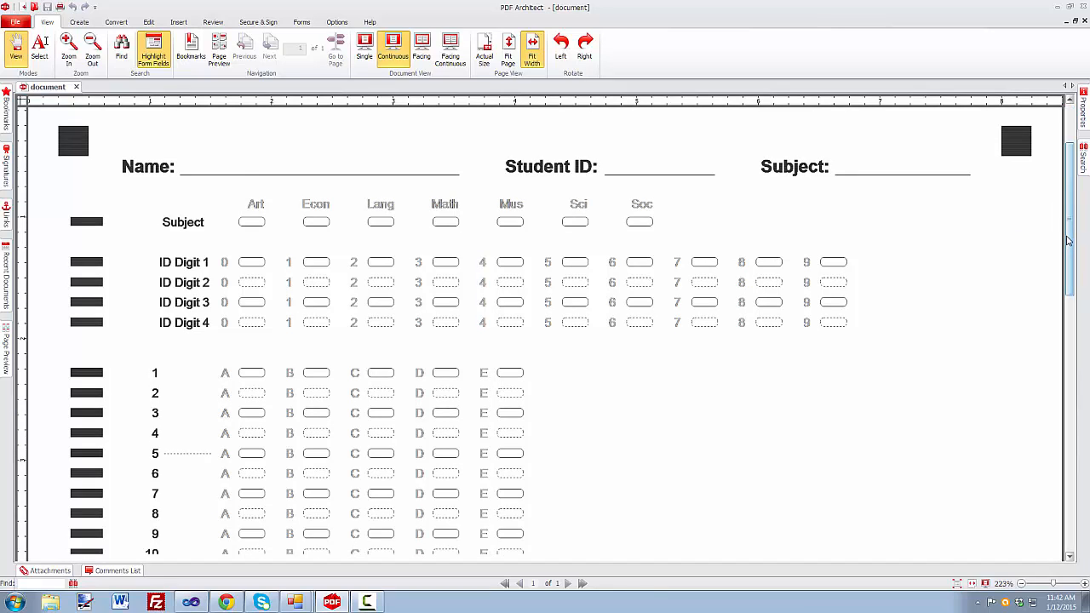
scroll(1068, 241, down, 3)
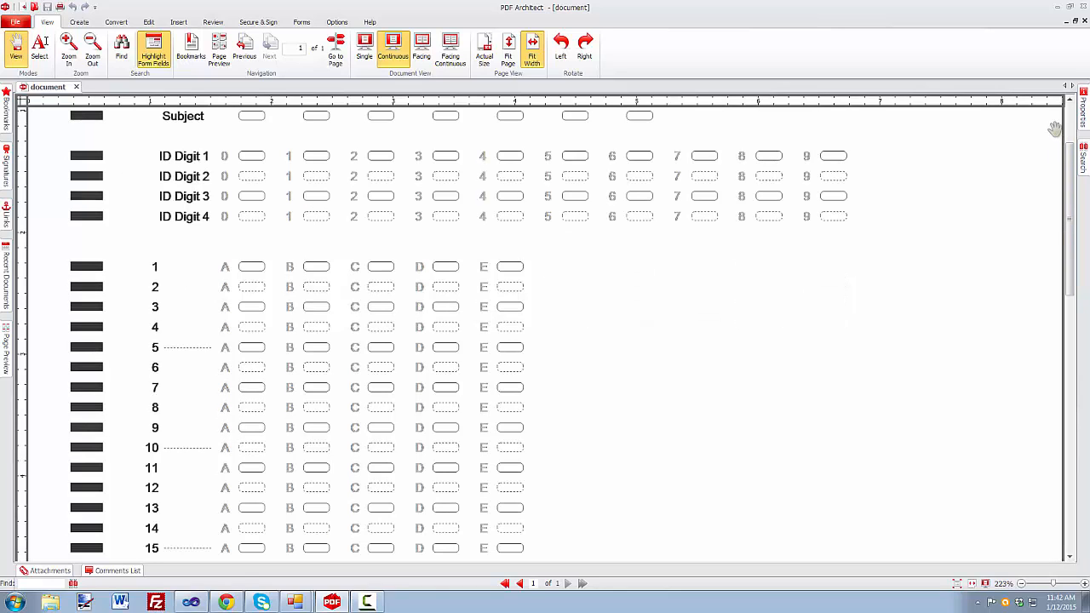
click(1057, 7)
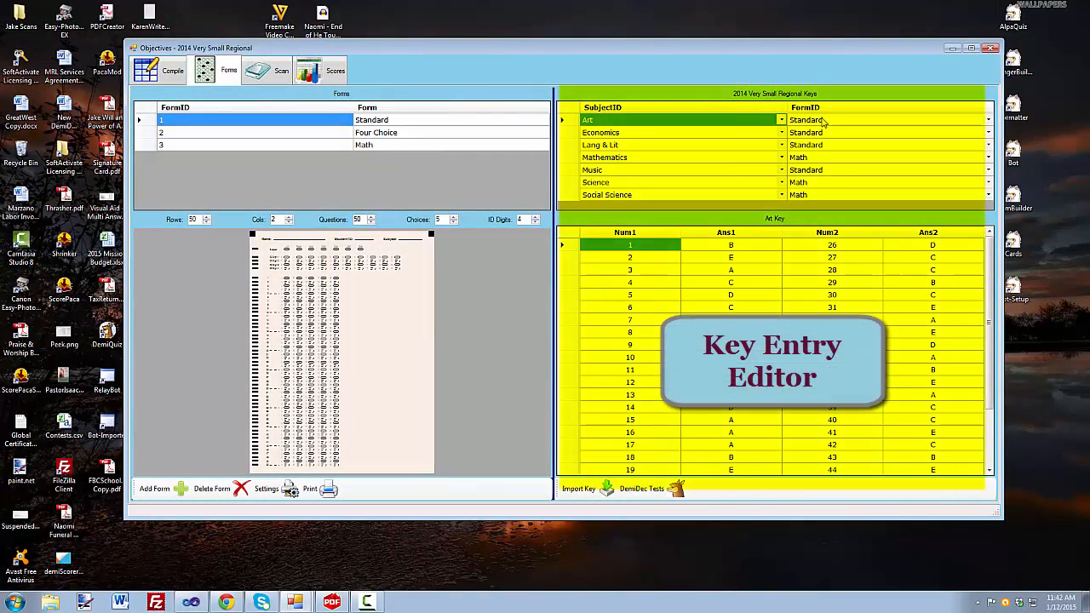
Set the Science and Social Science keys' form to Standard, reviewing the Mathematics and Music keys
click(827, 185)
click(826, 193)
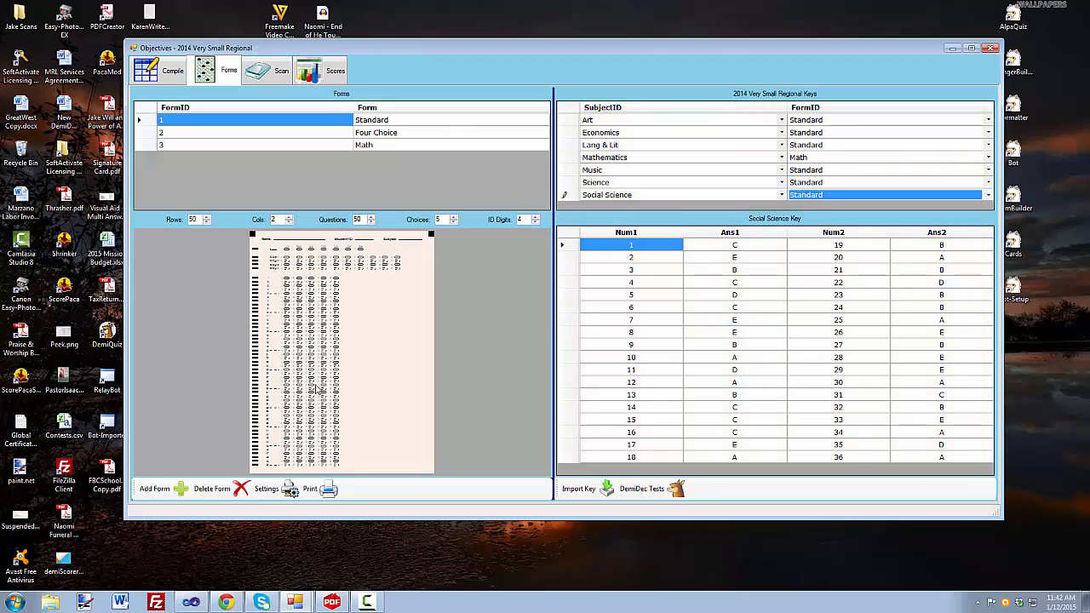
click(761, 157)
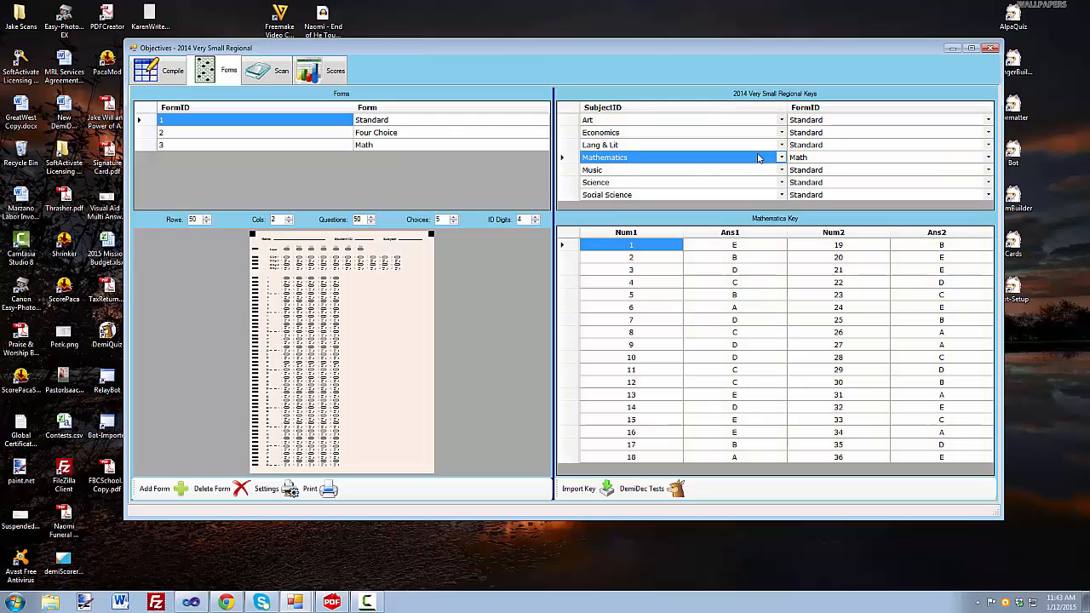
click(567, 160)
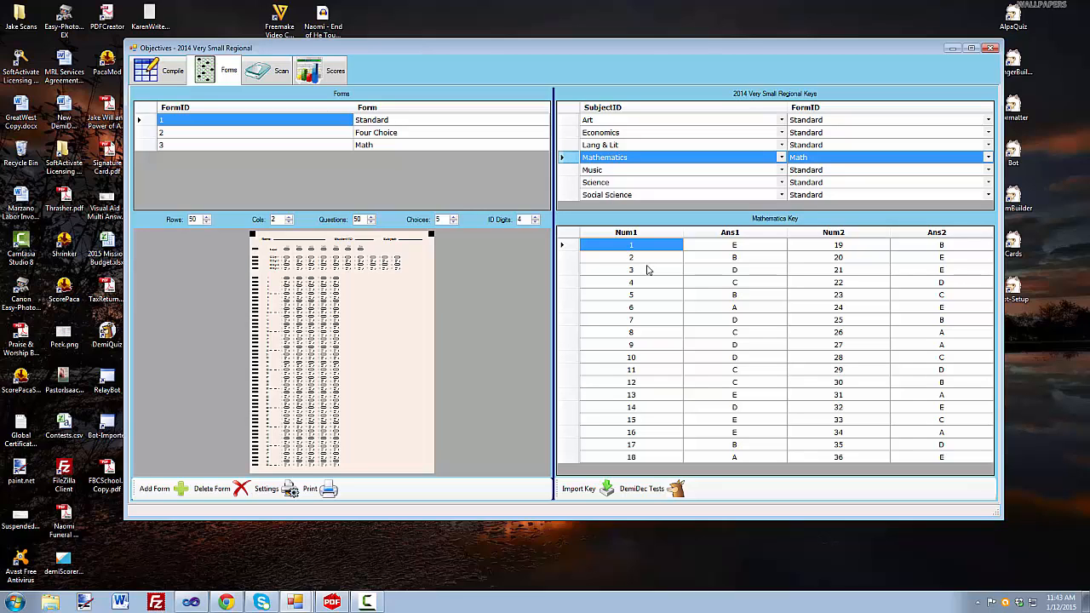
click(573, 172)
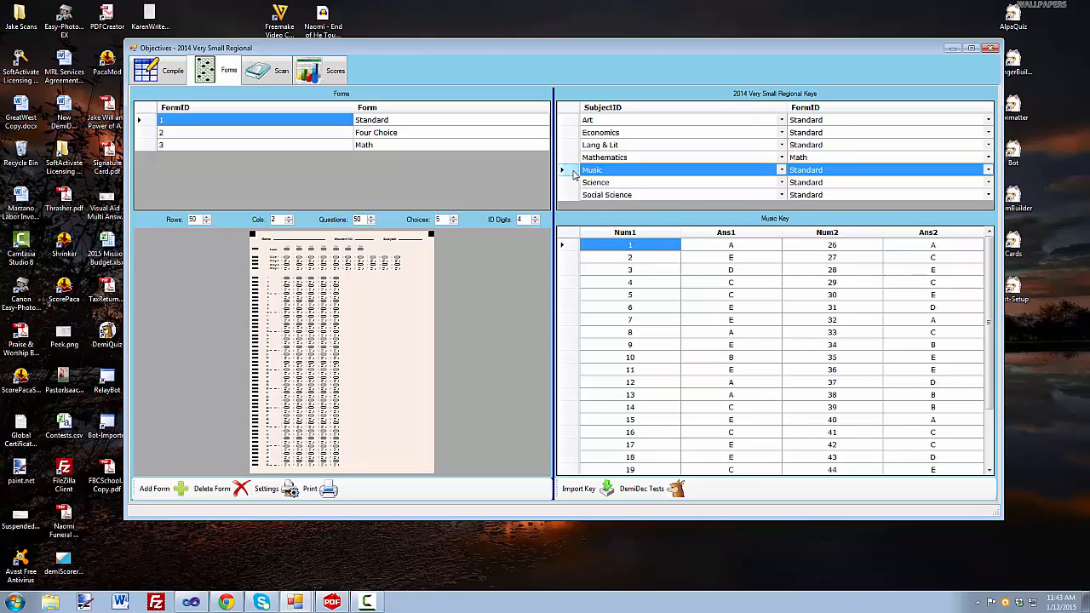
Compare the 35-question Math and 50-question Standard forms, checking Science and Music form assignments
click(430, 145)
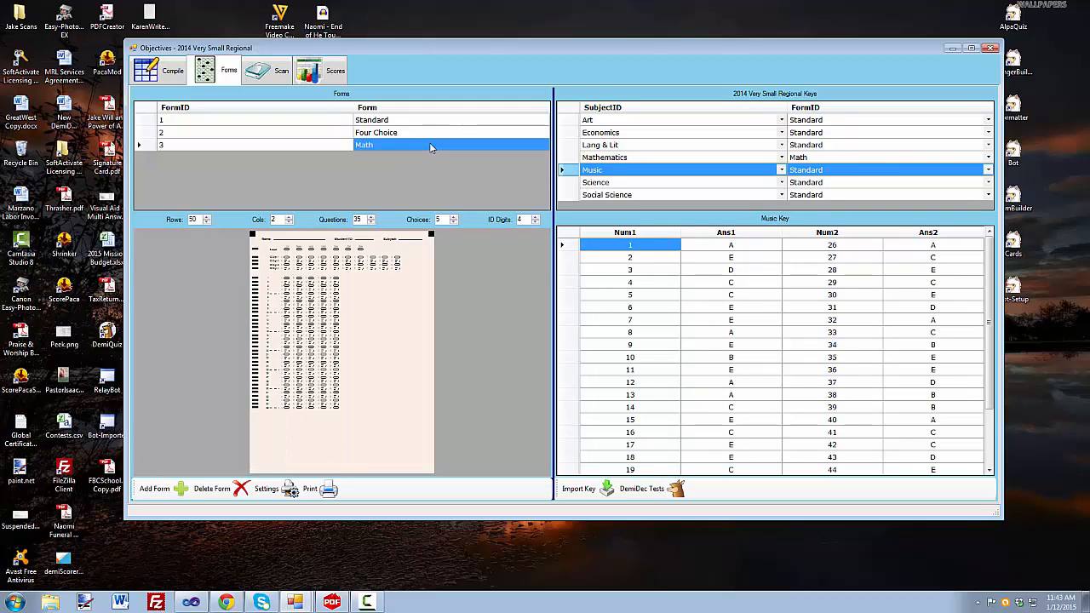
click(429, 122)
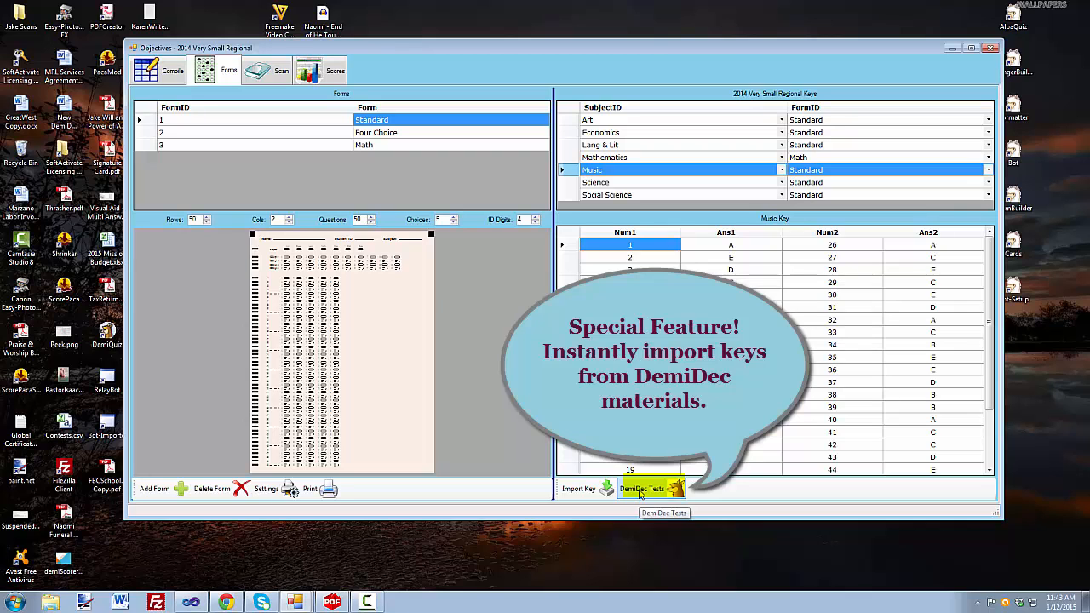
click(819, 185)
click(823, 174)
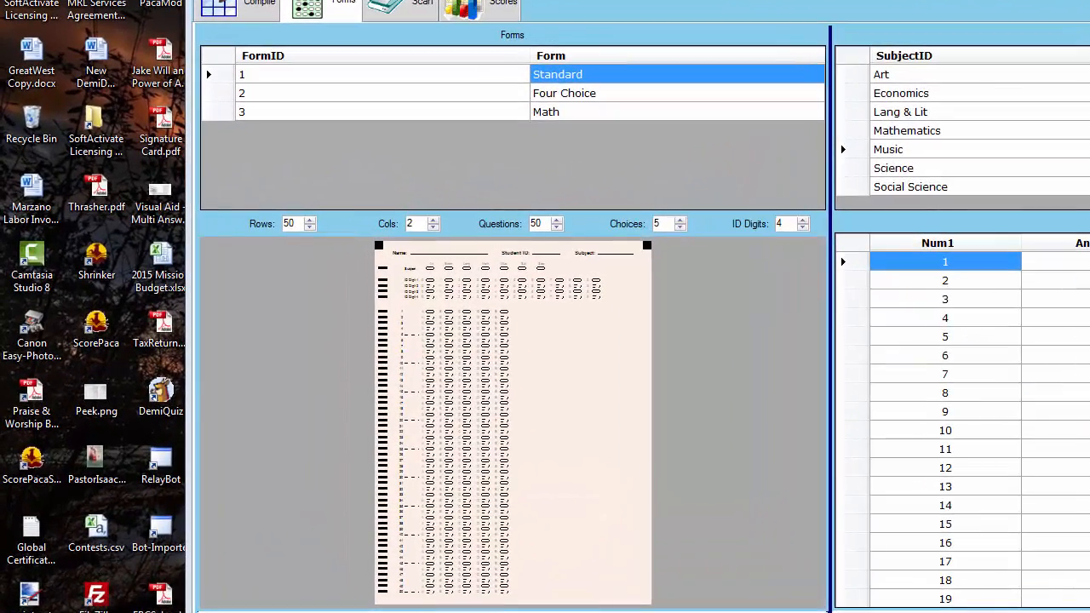
drag(813, 42, 481, 22)
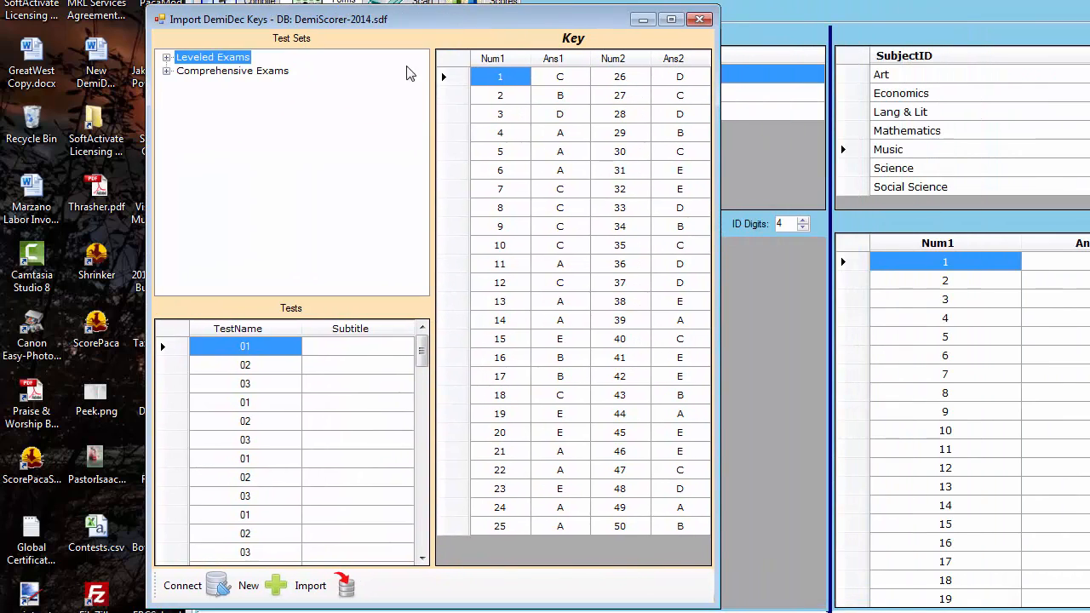
Import test 04 of the 2014 Music Comprehensive Exam into the Music key
click(167, 72)
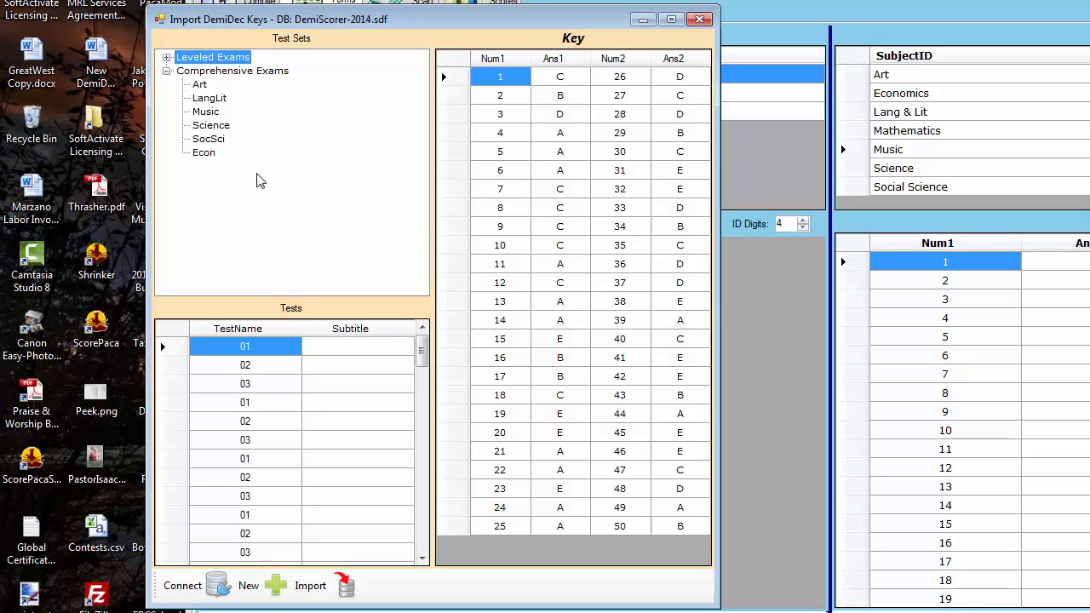
click(208, 112)
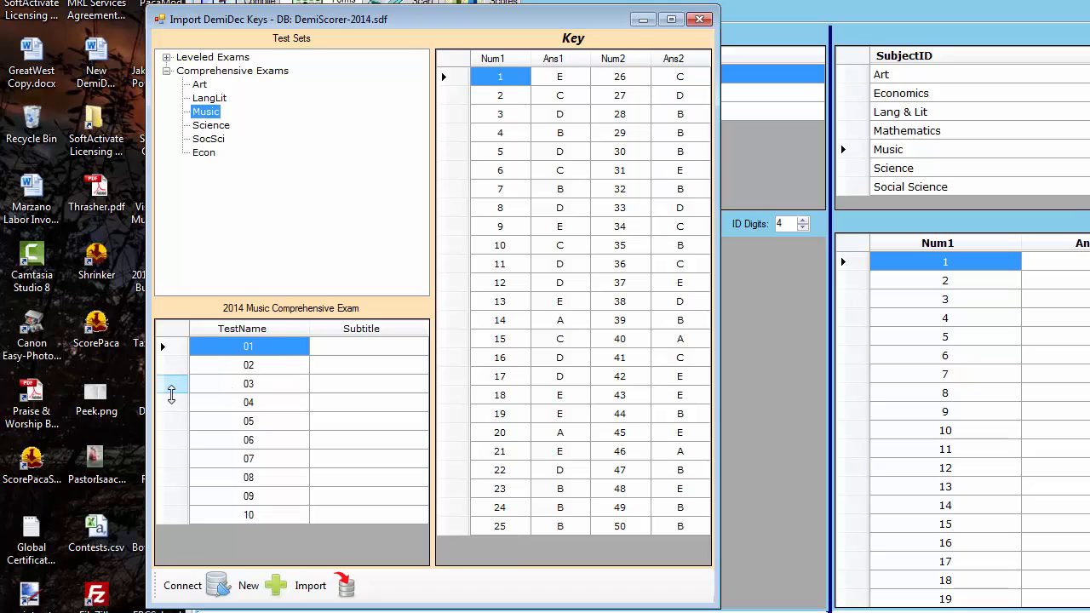
click(171, 408)
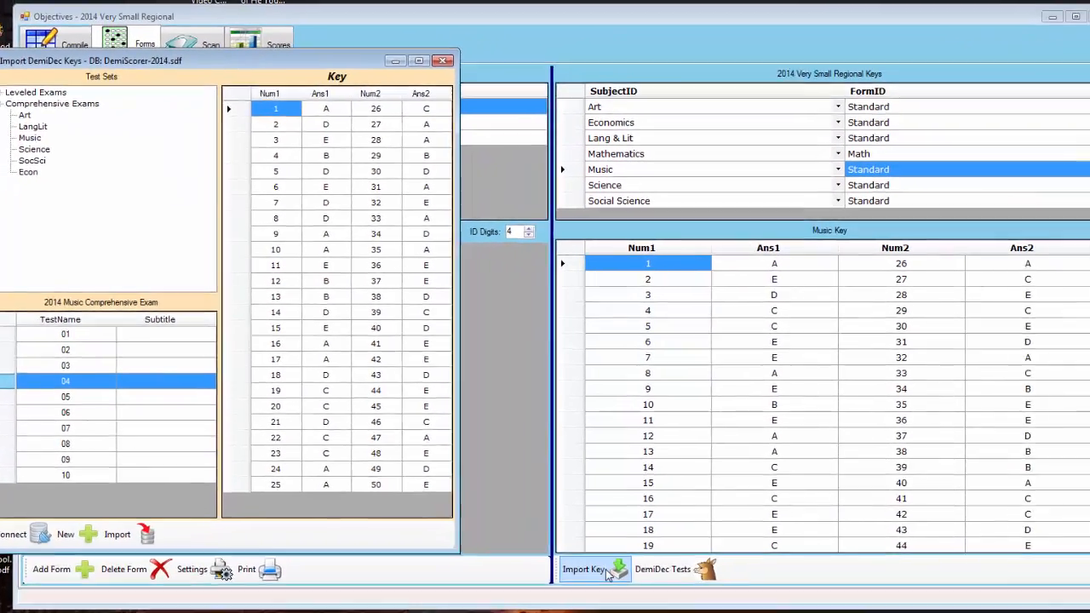
click(585, 566)
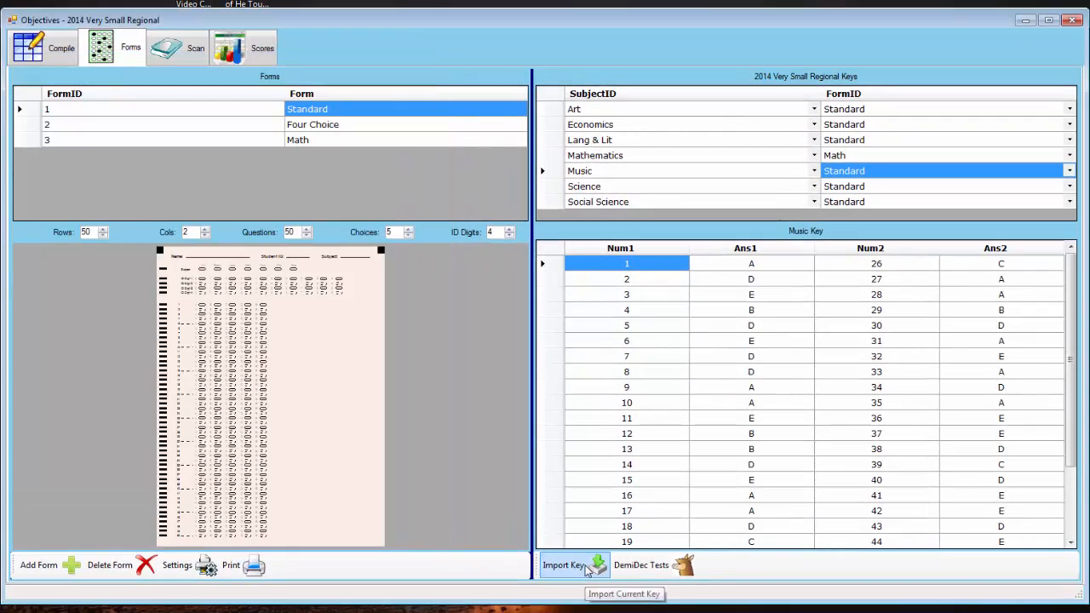
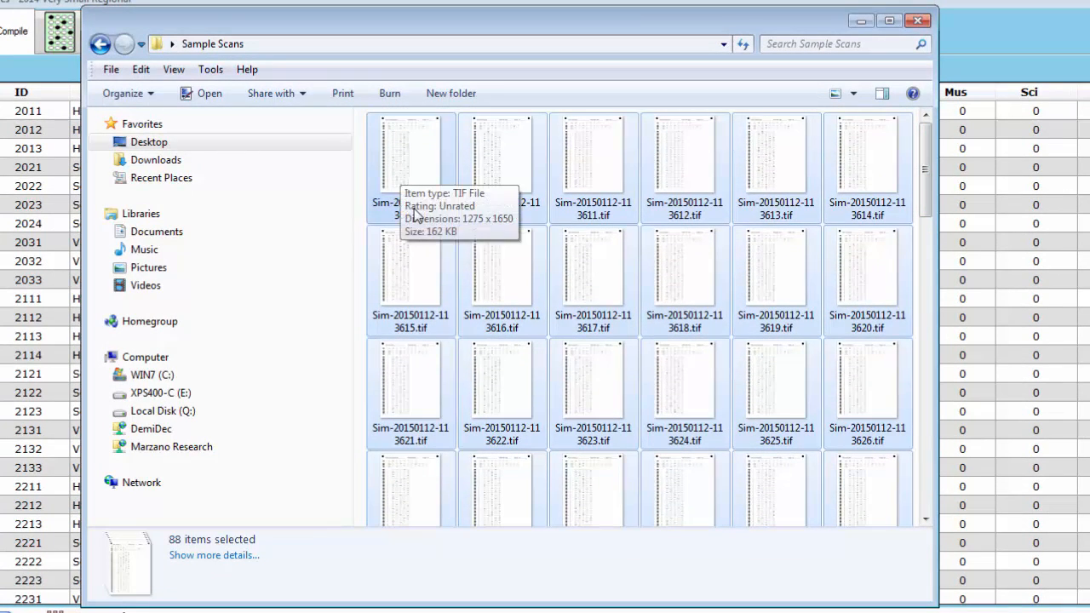
Select all 88 sample scan files in the Windows Explorer folder
drag(928, 200, 913, 545)
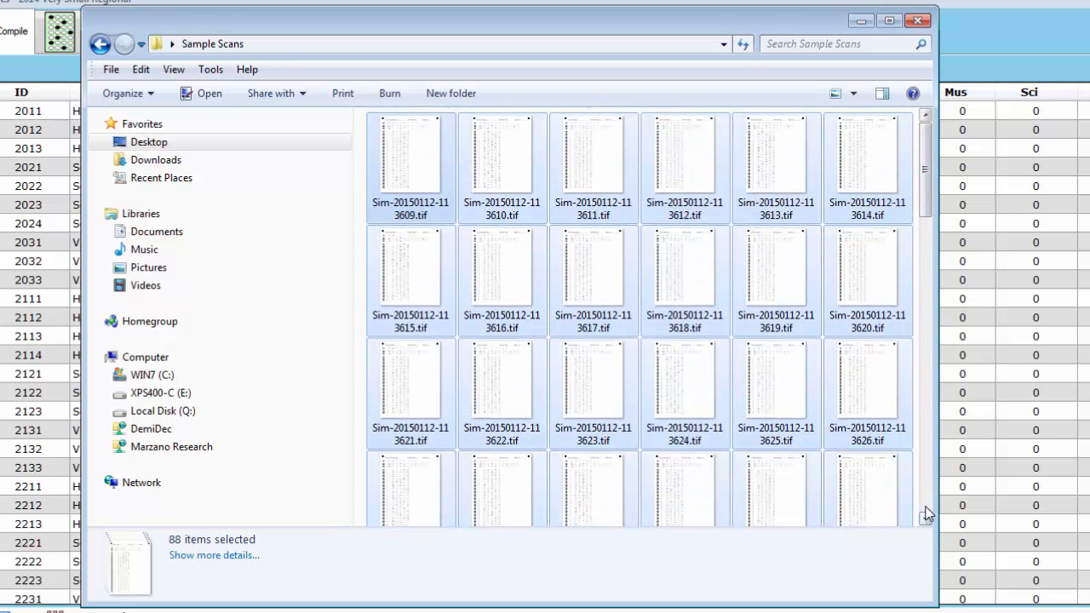
scroll(927, 514, down, 10)
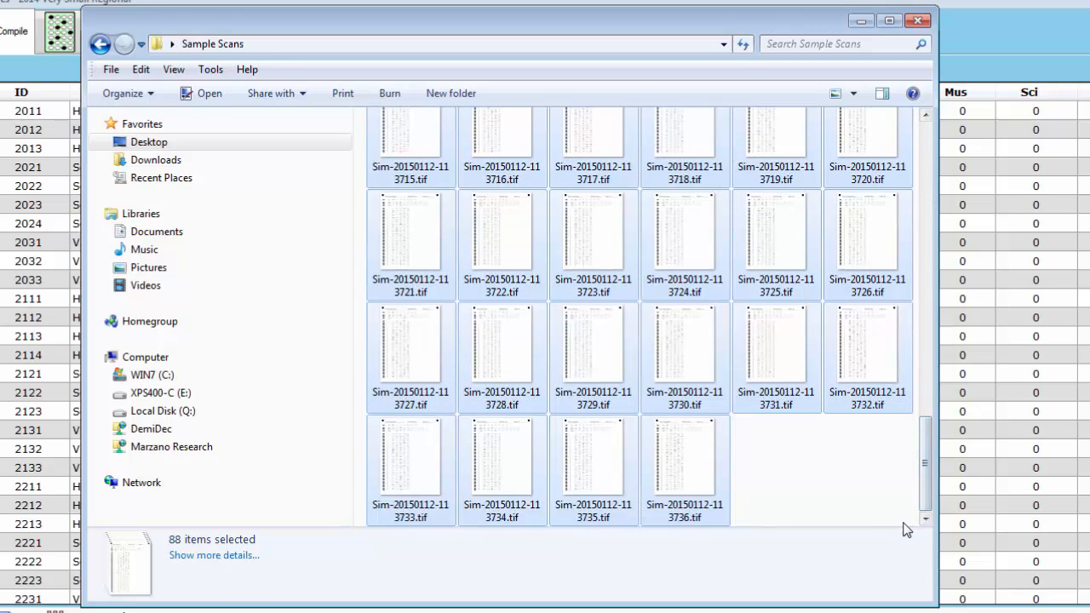
click(878, 513)
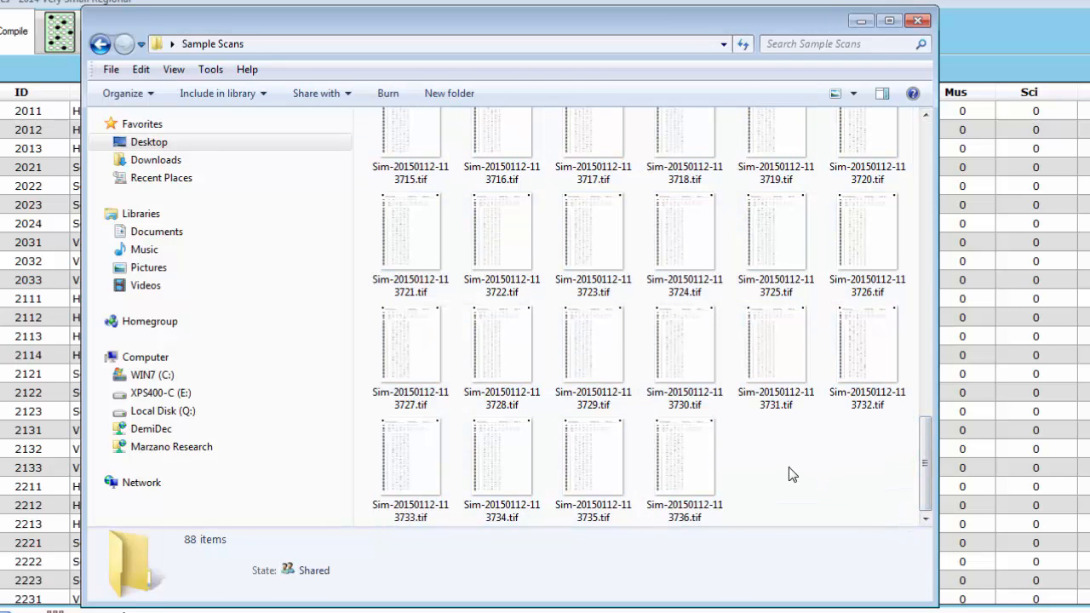
key(ctrl+a)
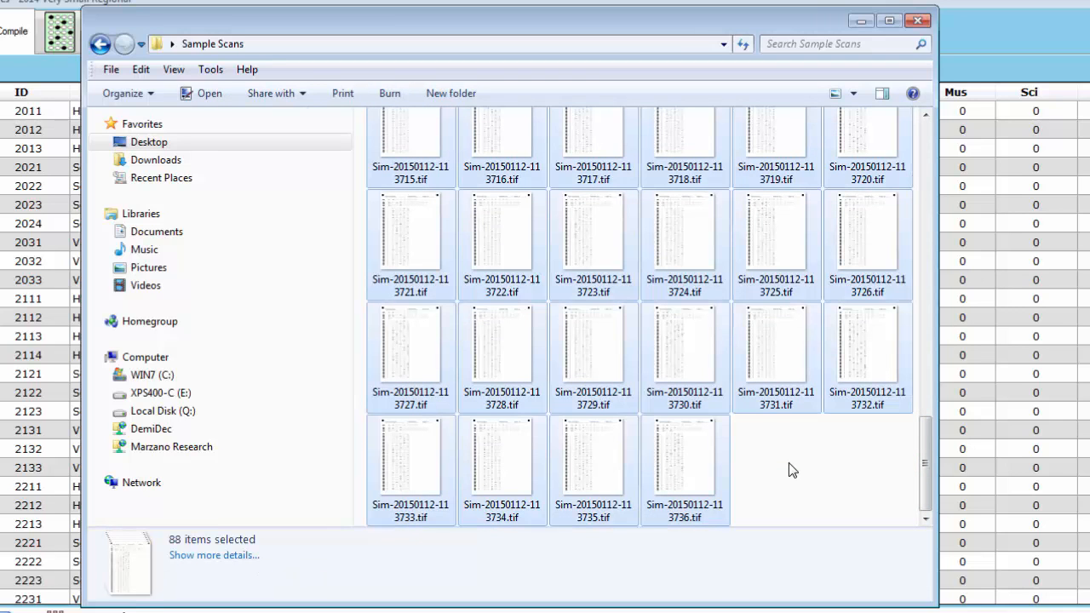
right_click(768, 468)
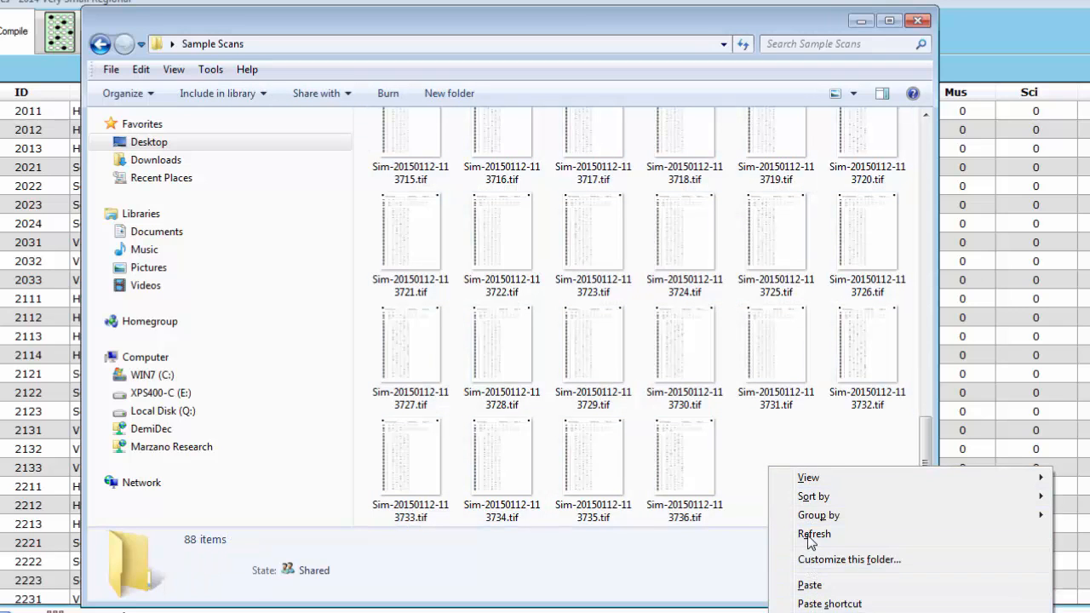
click(800, 456)
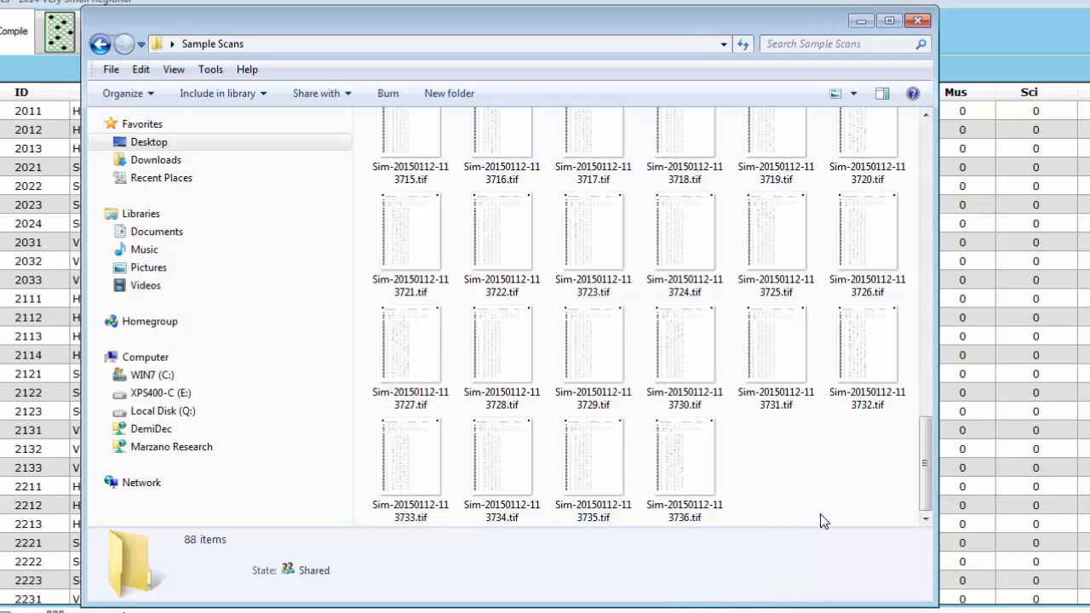
right_click(769, 448)
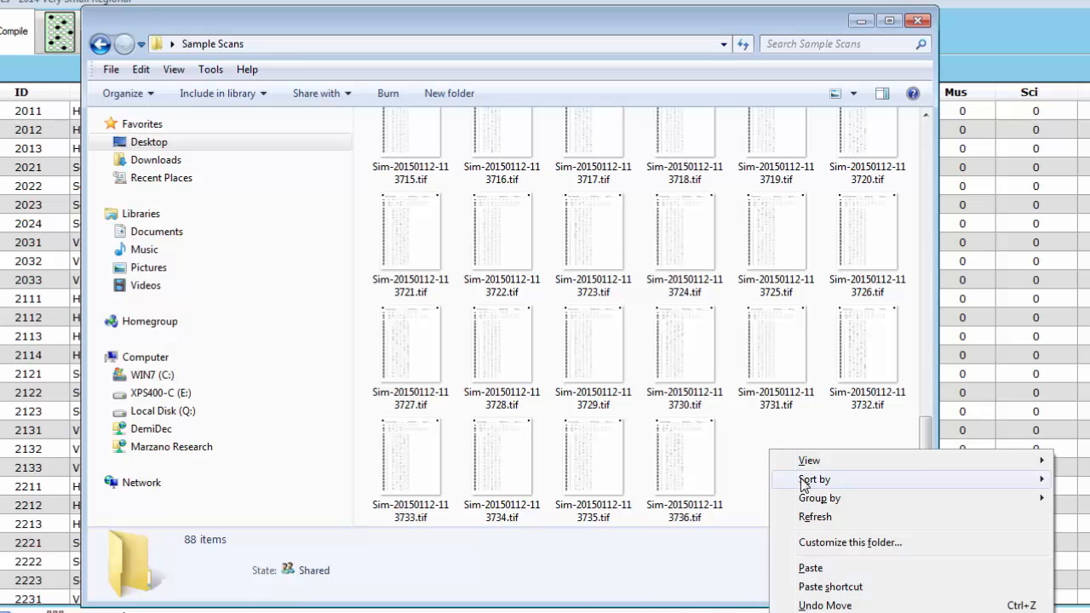
click(765, 449)
Copy the 88 selected TIF scans and bring the scorer's Objectives grid to the front
key(ctrl+a)
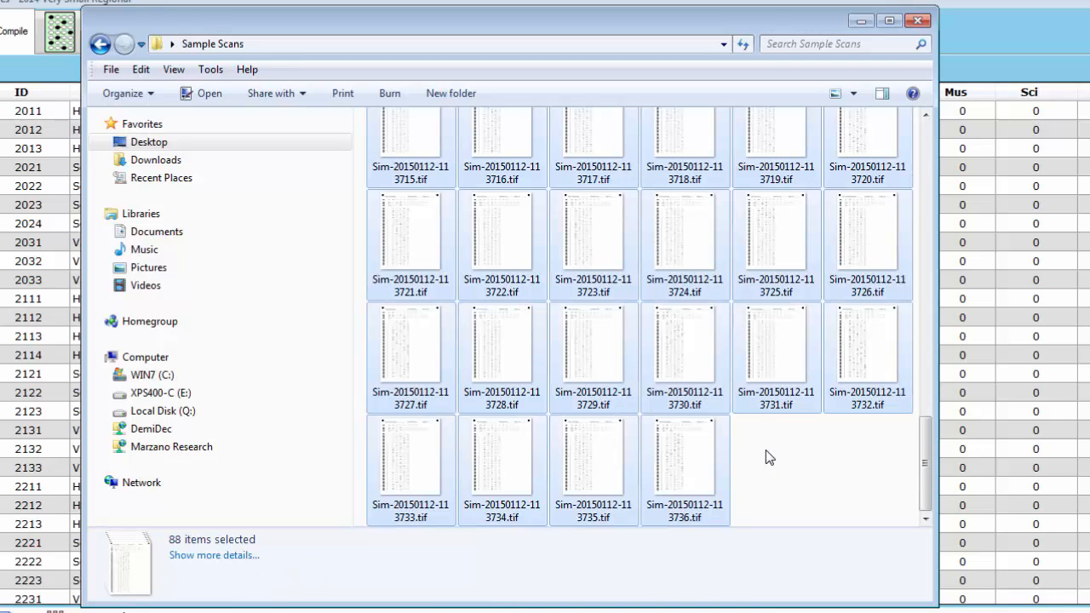
right_click(705, 457)
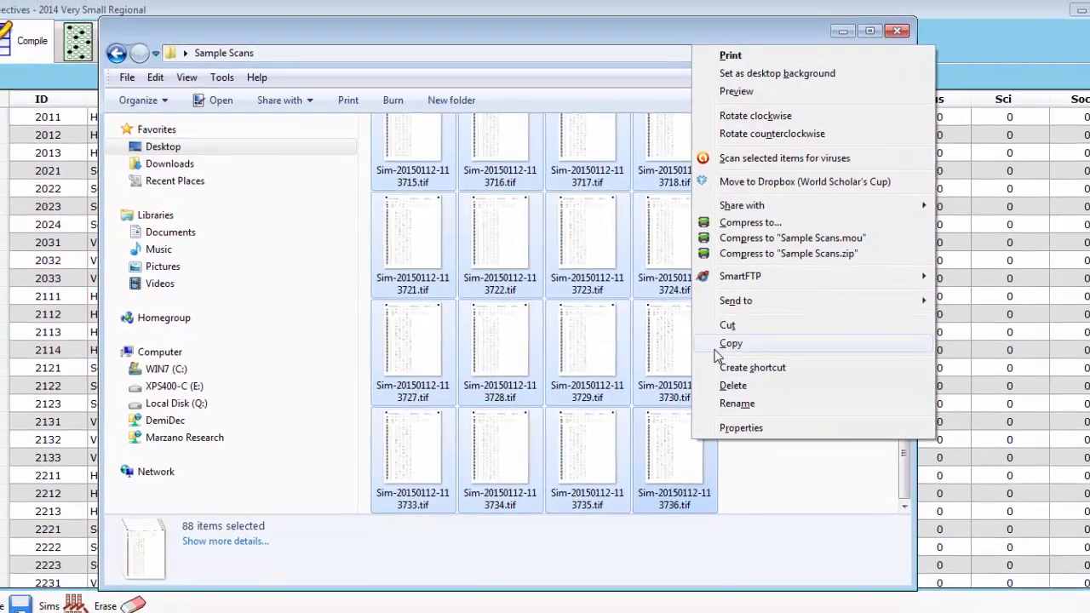
click(734, 350)
click(949, 51)
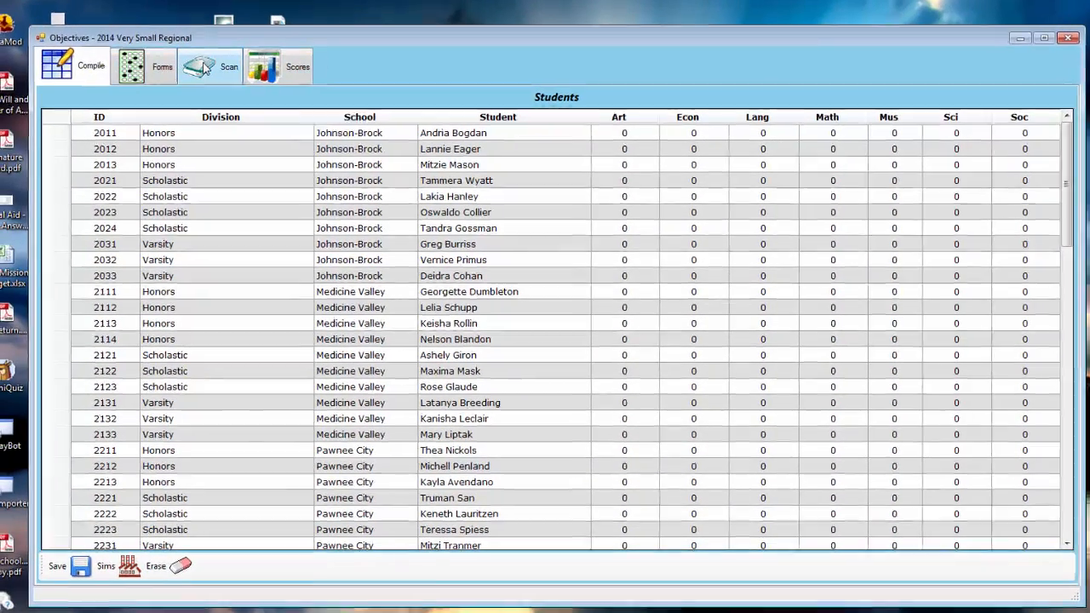
Paste the copied scans into the Scan tab's file list and preview the first few sheets
click(198, 71)
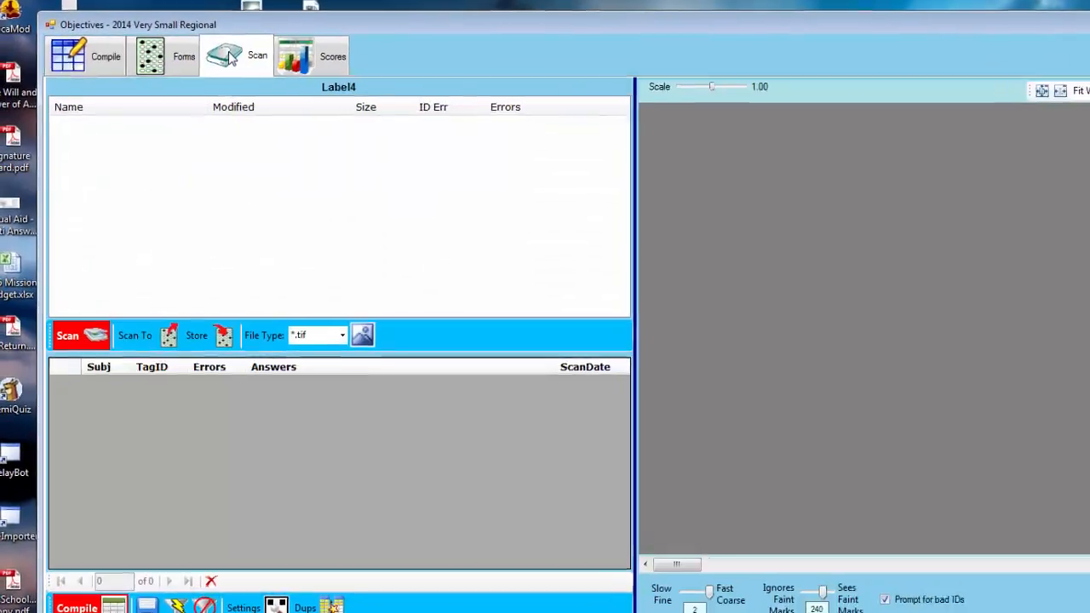
right_click(271, 165)
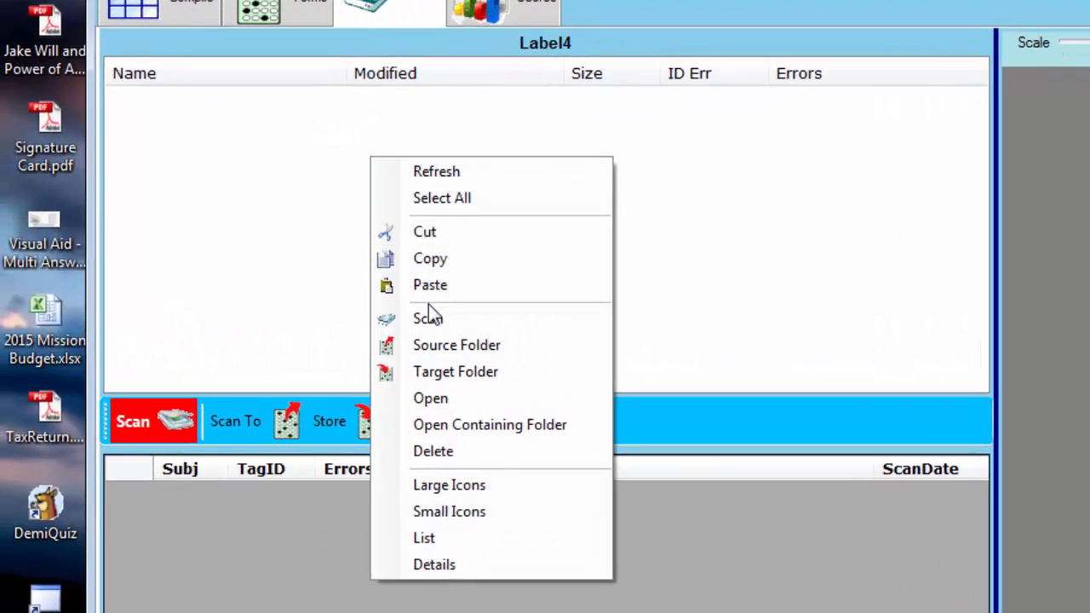
click(432, 286)
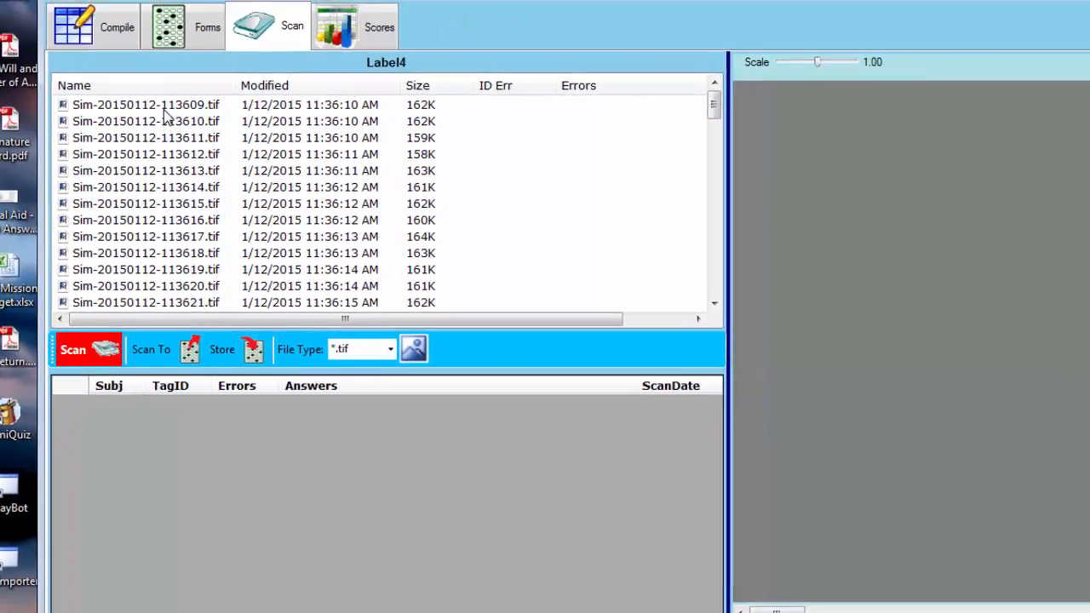
click(162, 106)
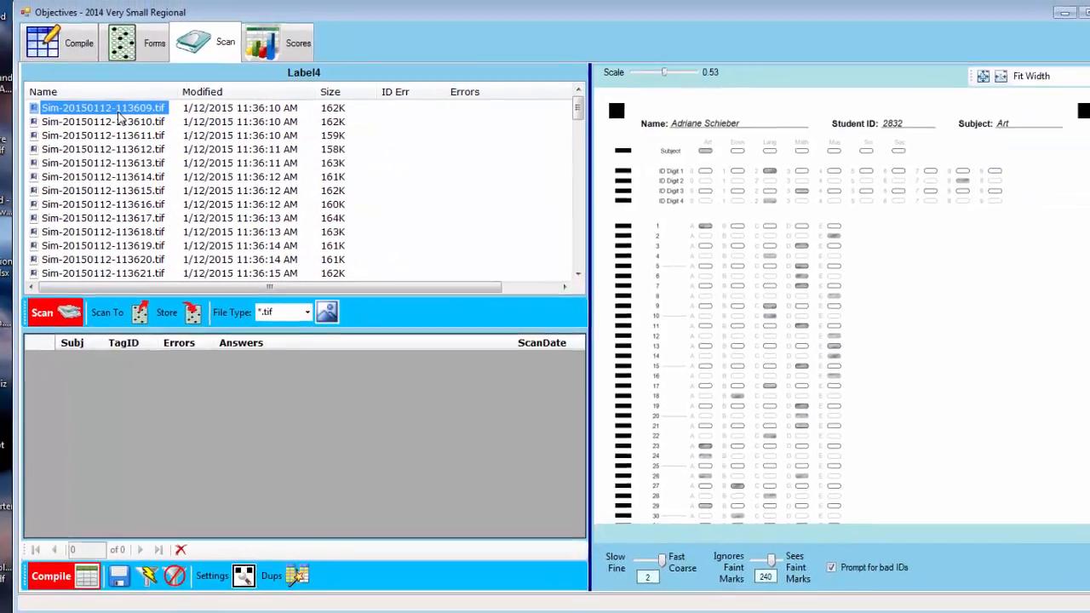
key(Down)
key(Down)
key(Down)
key(Down)
key(Down)
key(Down)
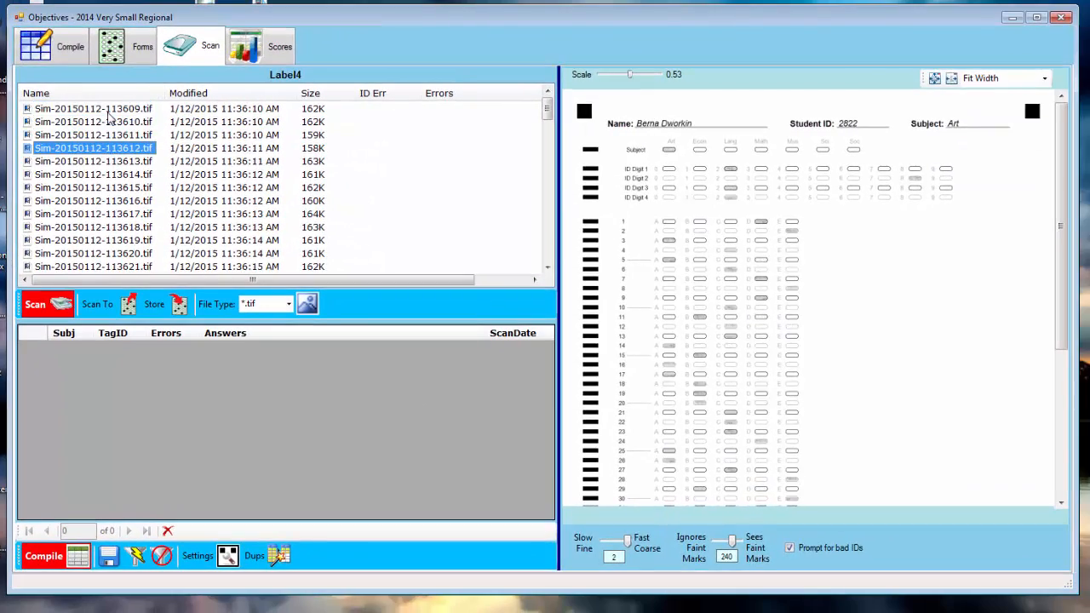
key(Down)
key(Down)
key(Down)
key(Down)
key(Up)
key(Up)
key(Up)
key(Up)
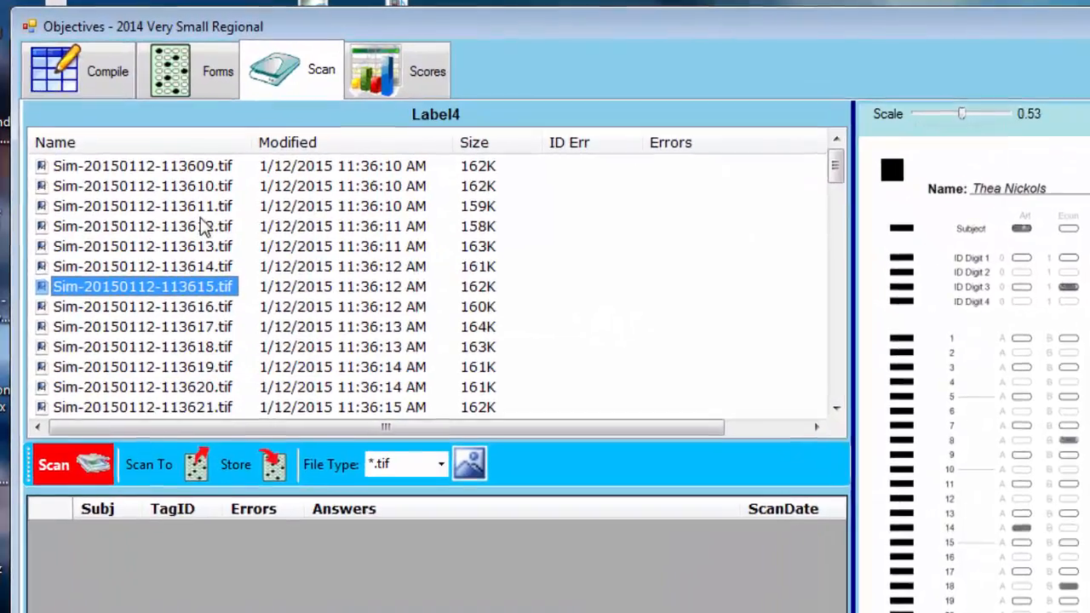
Select every file in the scan list and start grading them
right_click(173, 191)
click(266, 289)
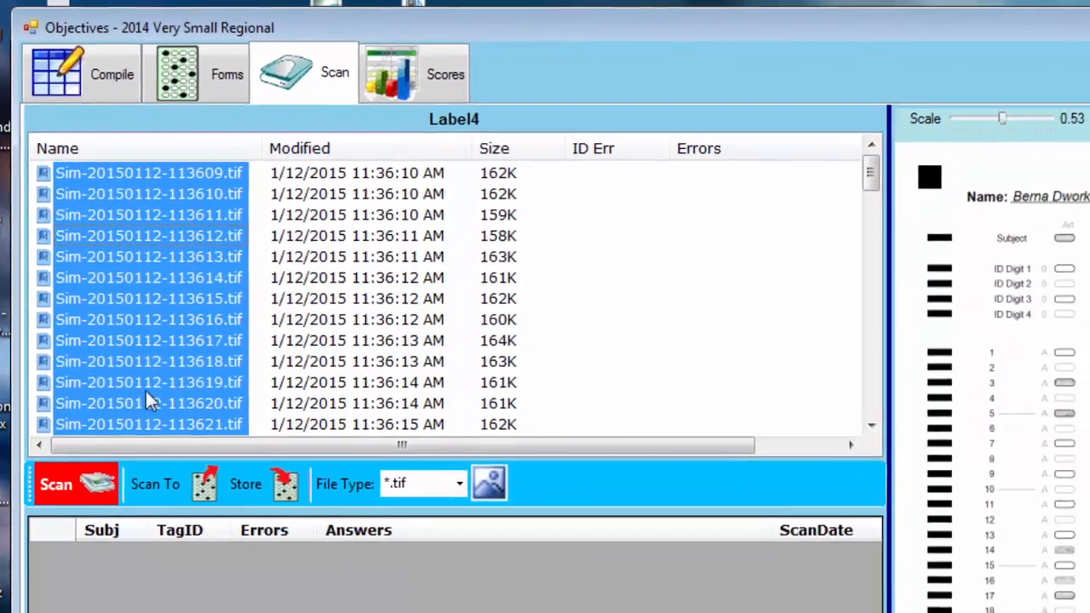
click(102, 515)
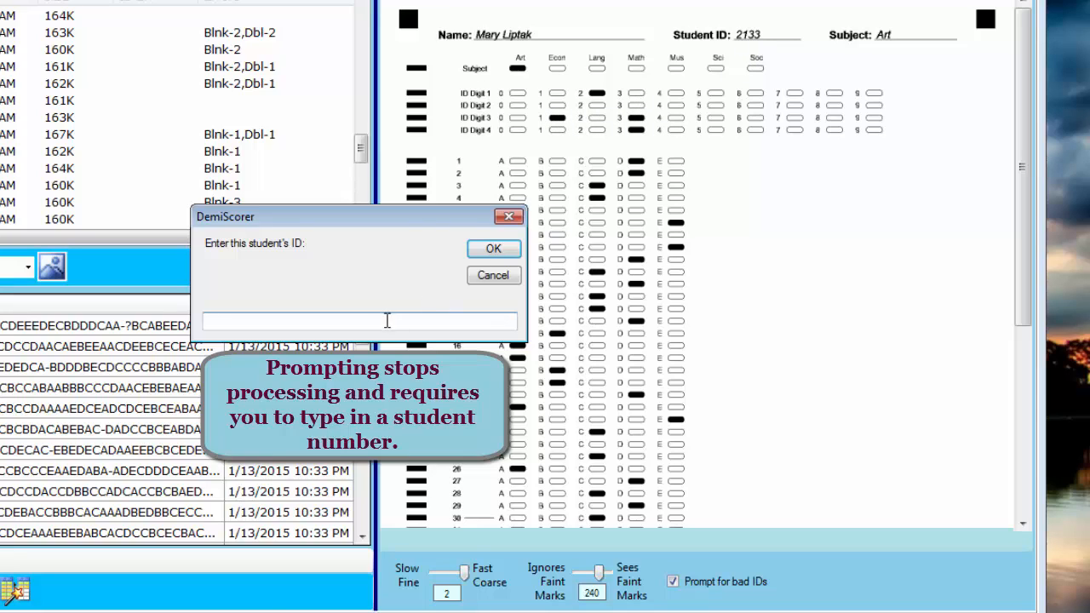
Enter the flagged sheet's student ID so scanning resumes, then go back to the Scan view
text(2133)
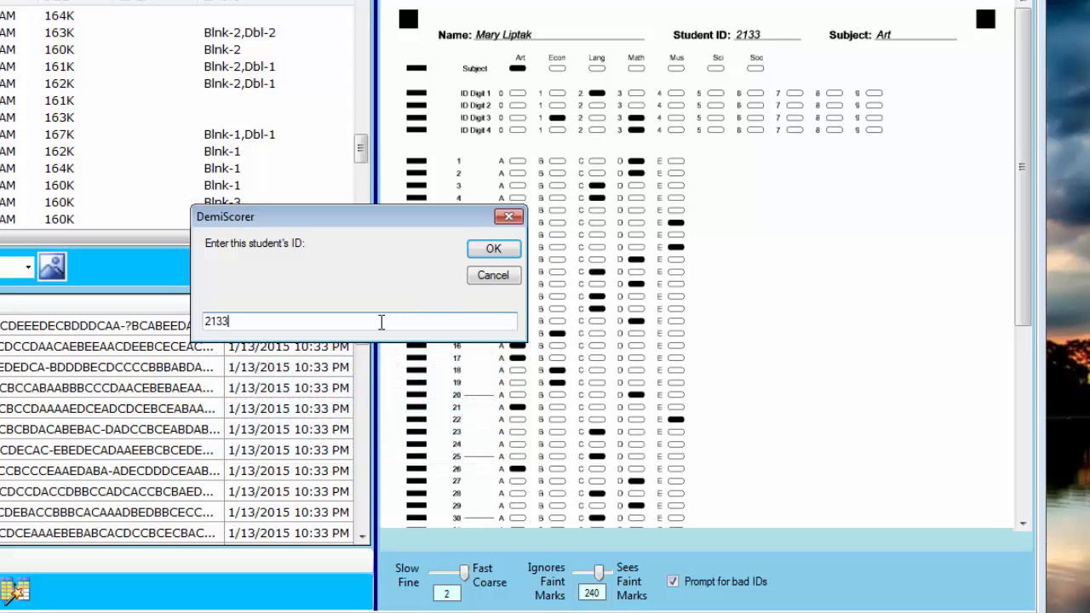
click(484, 247)
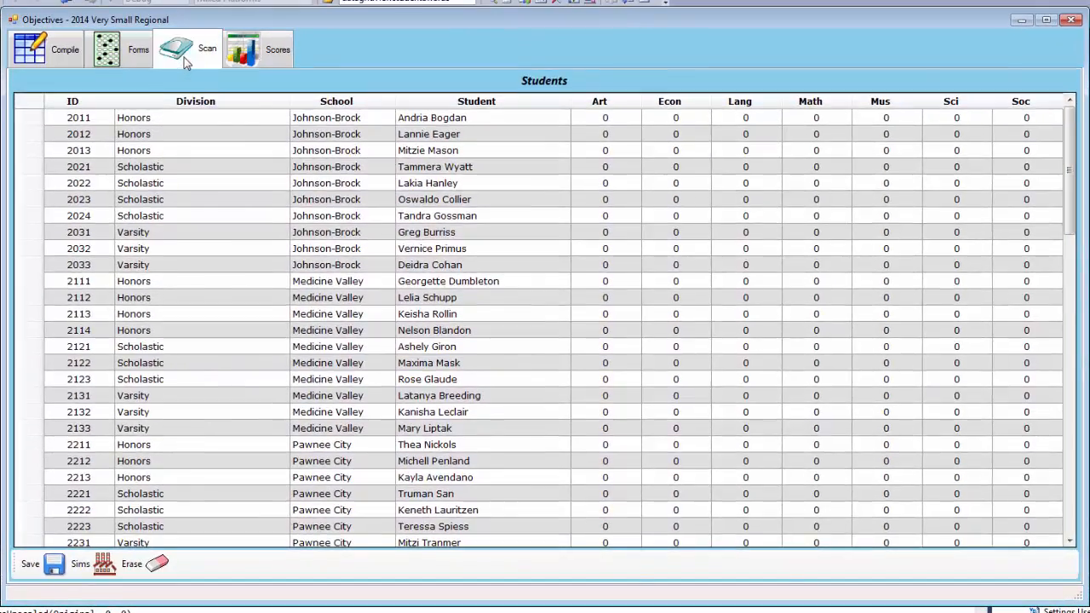
click(186, 64)
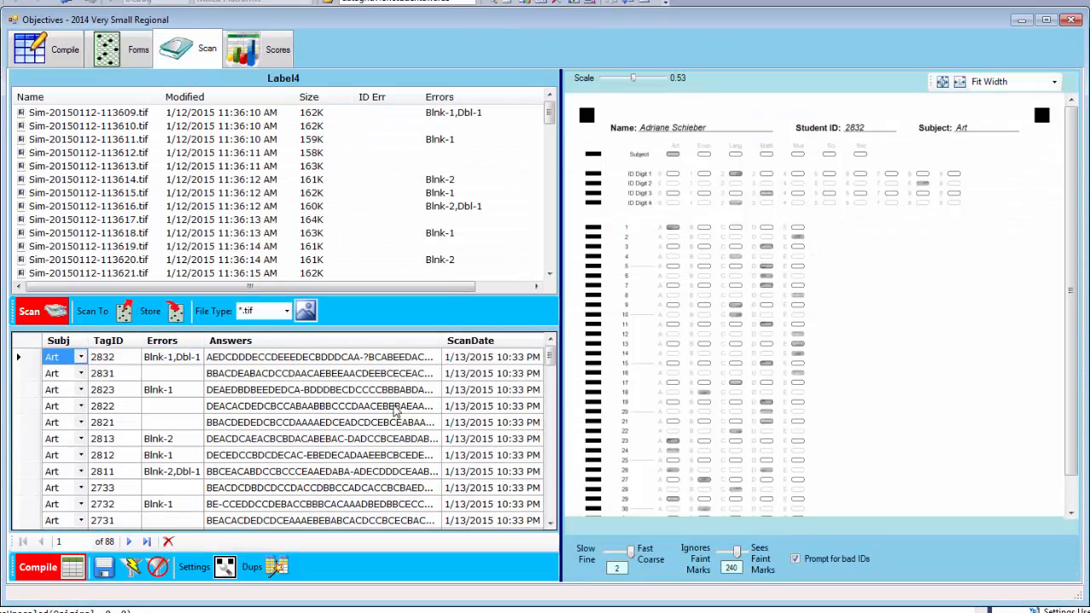
Scroll down through the 88 graded Art records in the results grid
drag(549, 357, 538, 525)
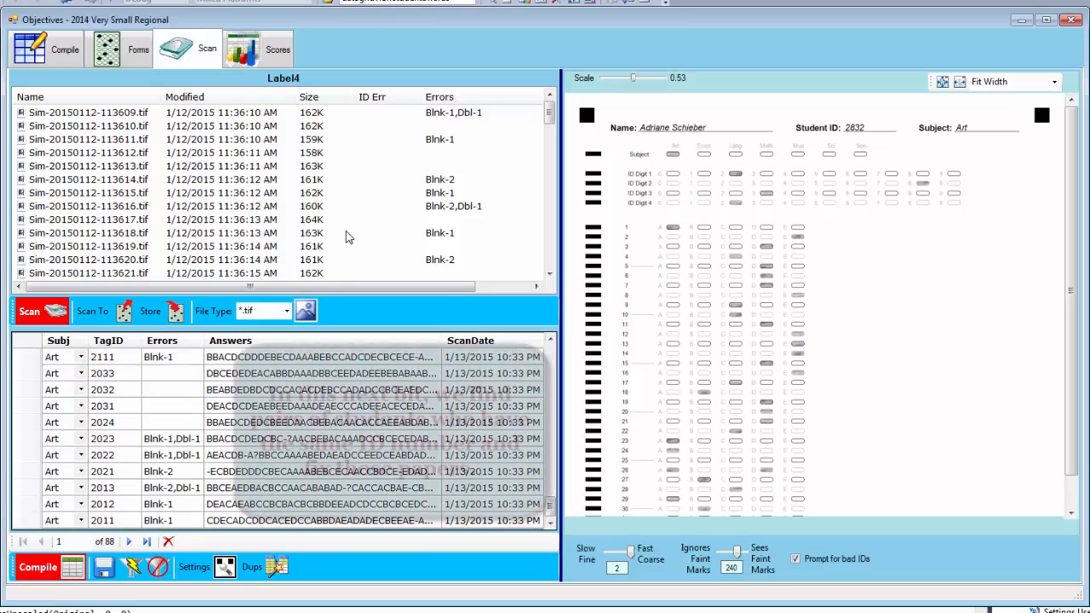
Find the duplicated student ID and change the row tagged 2033 to TagID 2533
click(271, 571)
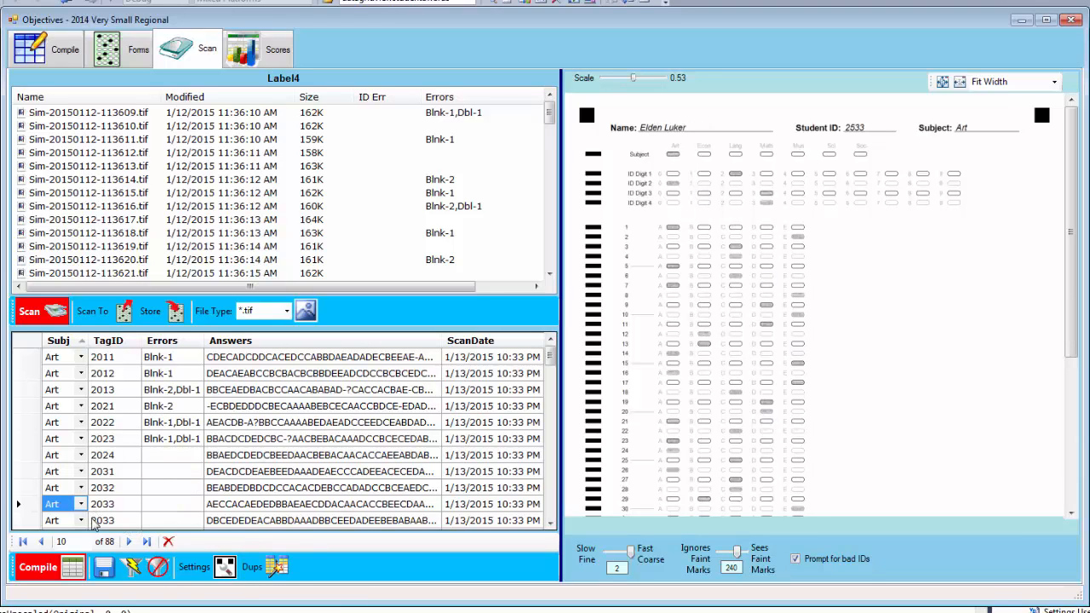
click(102, 508)
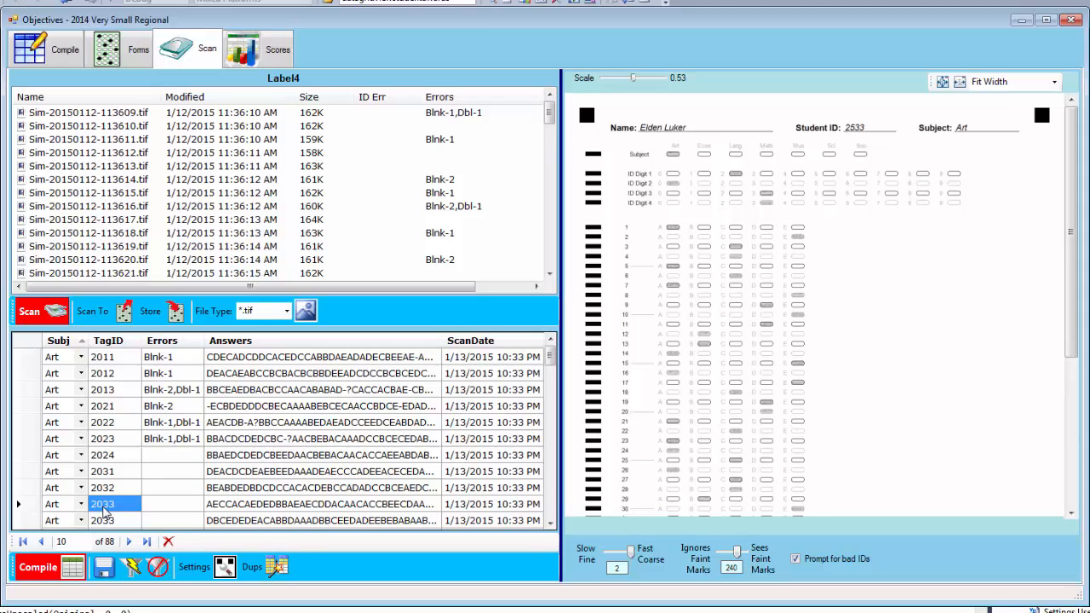
click(19, 504)
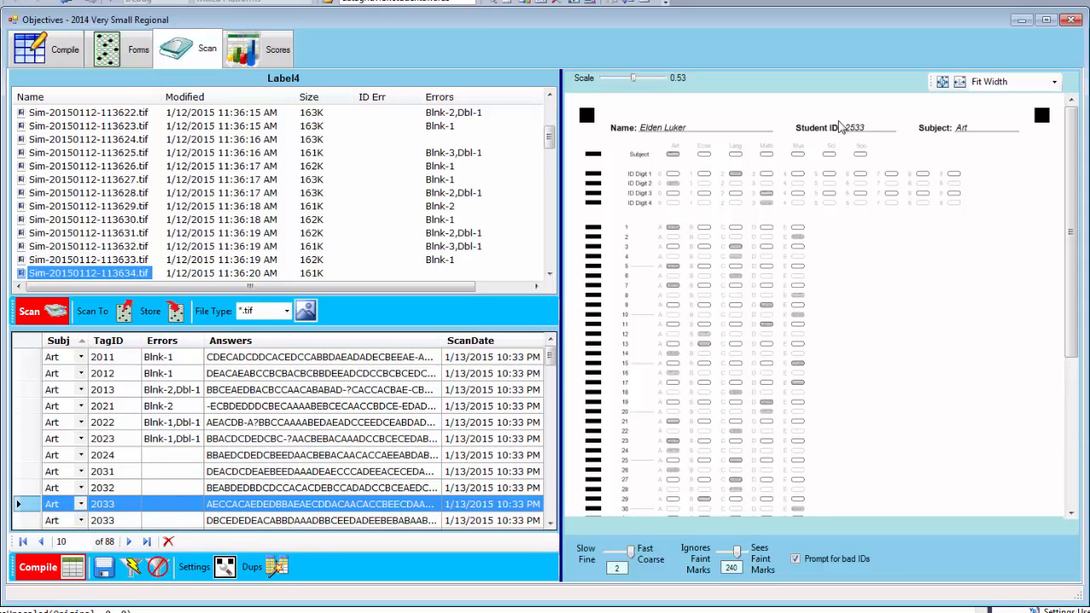
click(117, 507)
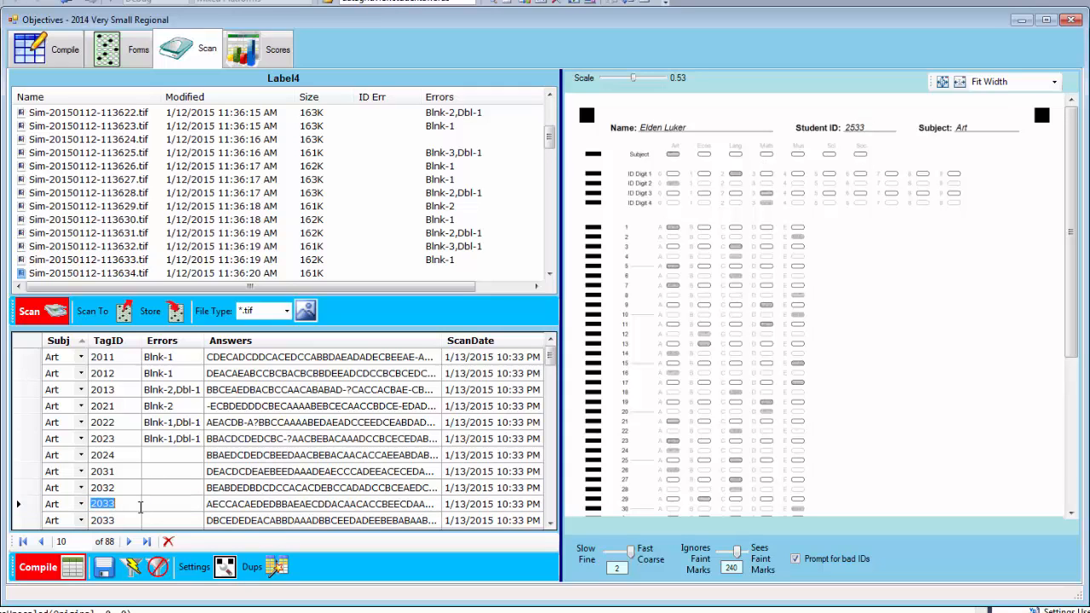
text(2533)
key(Return)
Correct the remaining misread TagIDs to 2622, 2314, 2413 and 2211
click(271, 568)
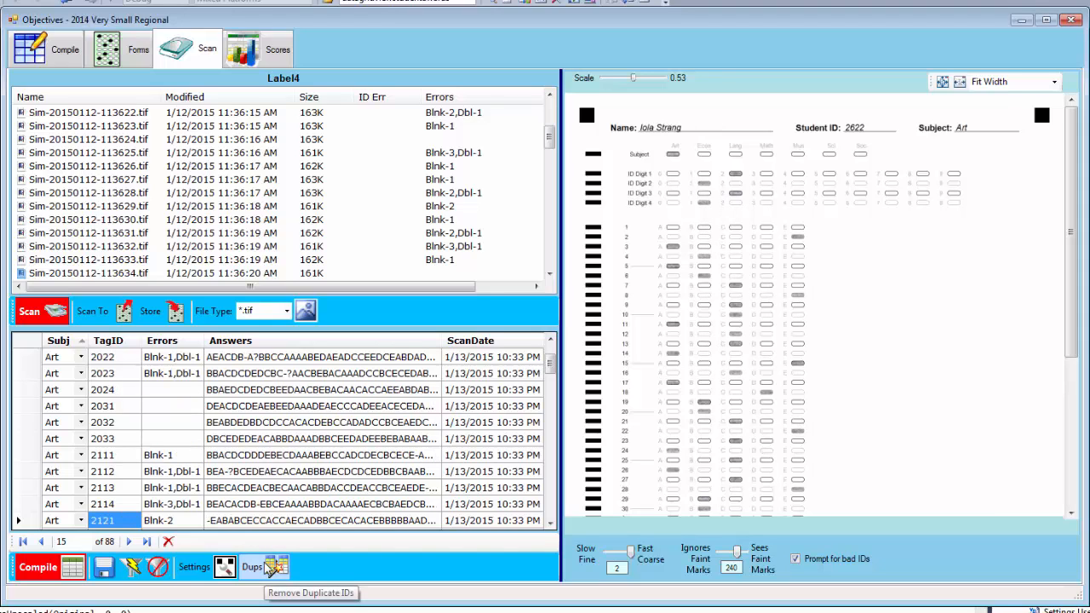
text(2622)
key(Return)
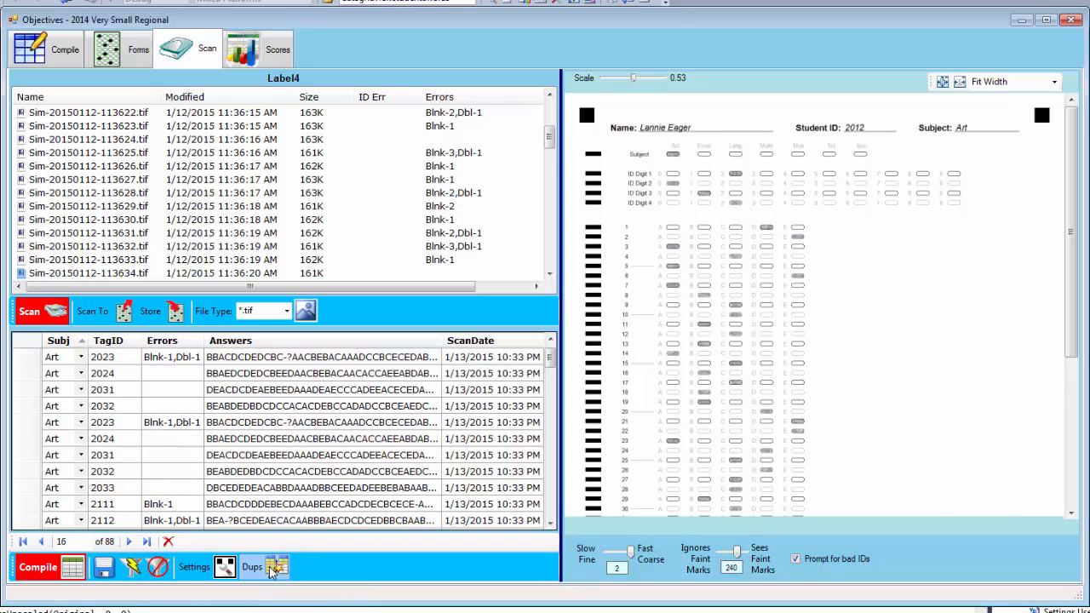
text(2314)
key(Return)
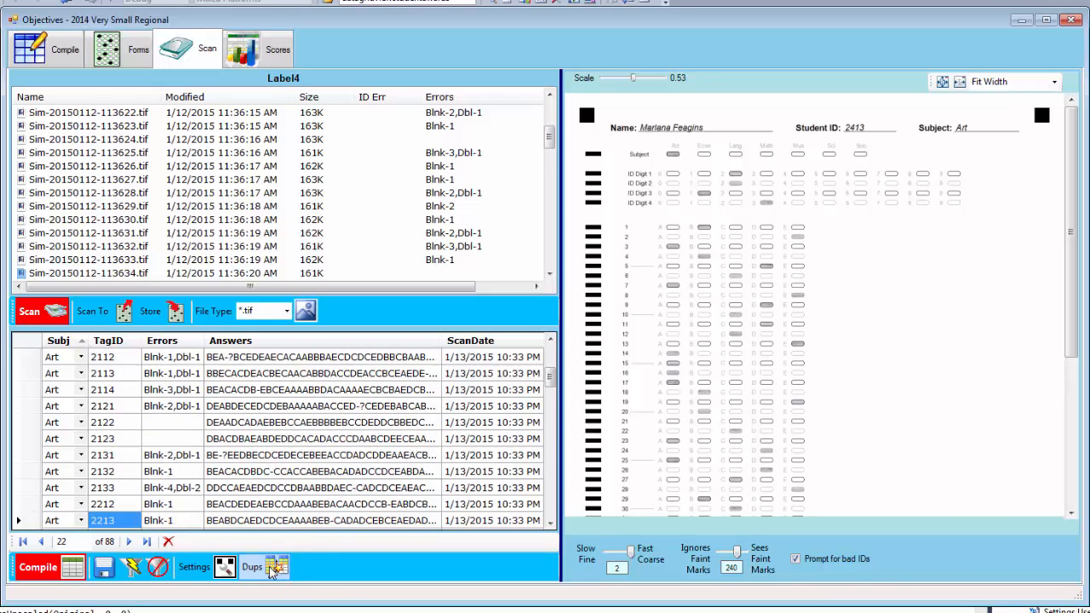
text(2413)
key(Return)
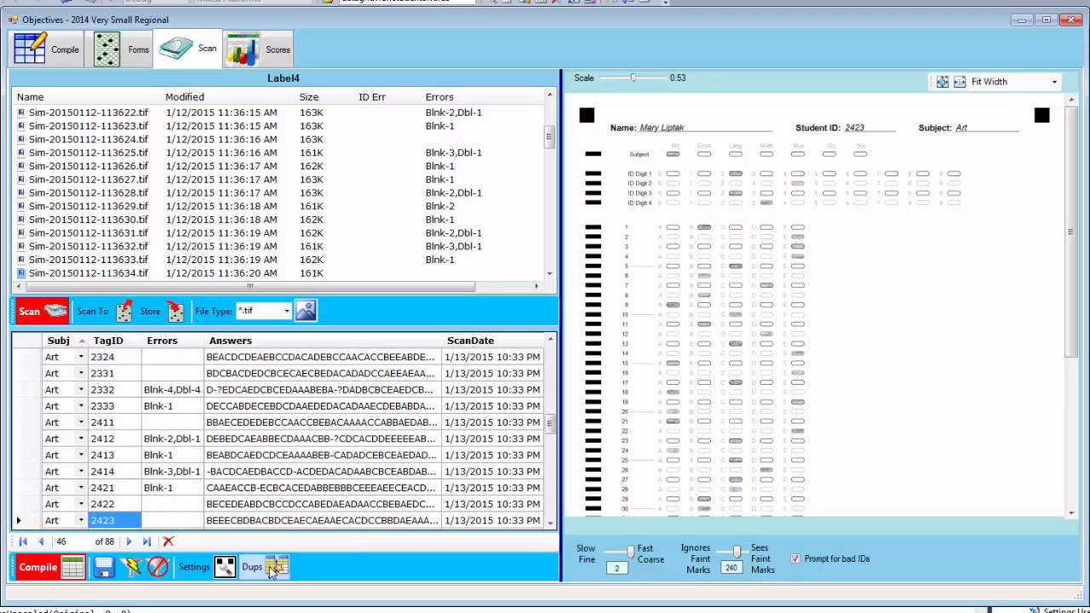
key(Return)
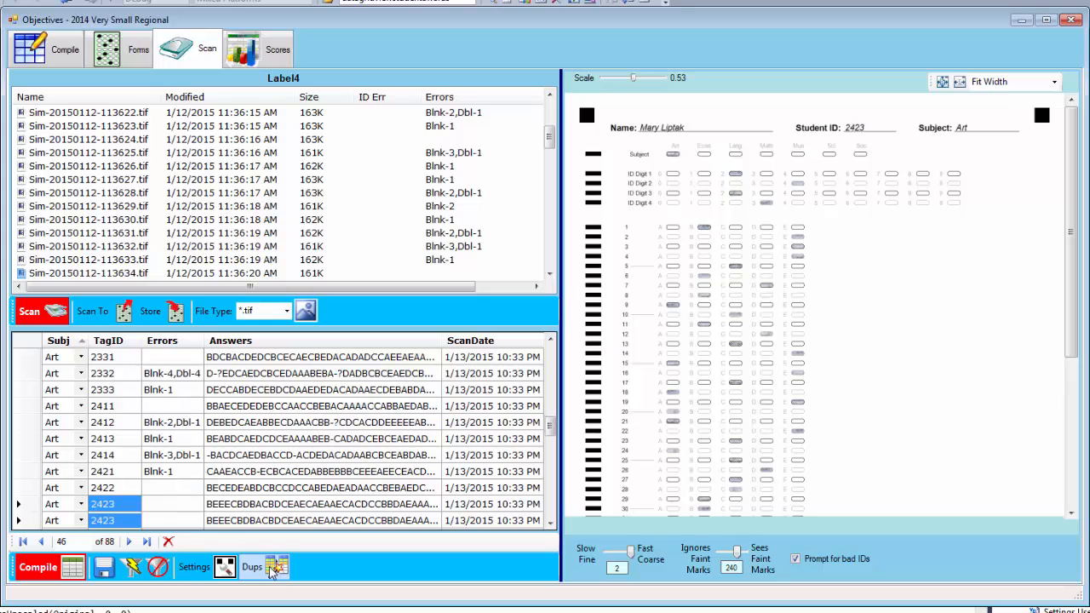
text(2211)
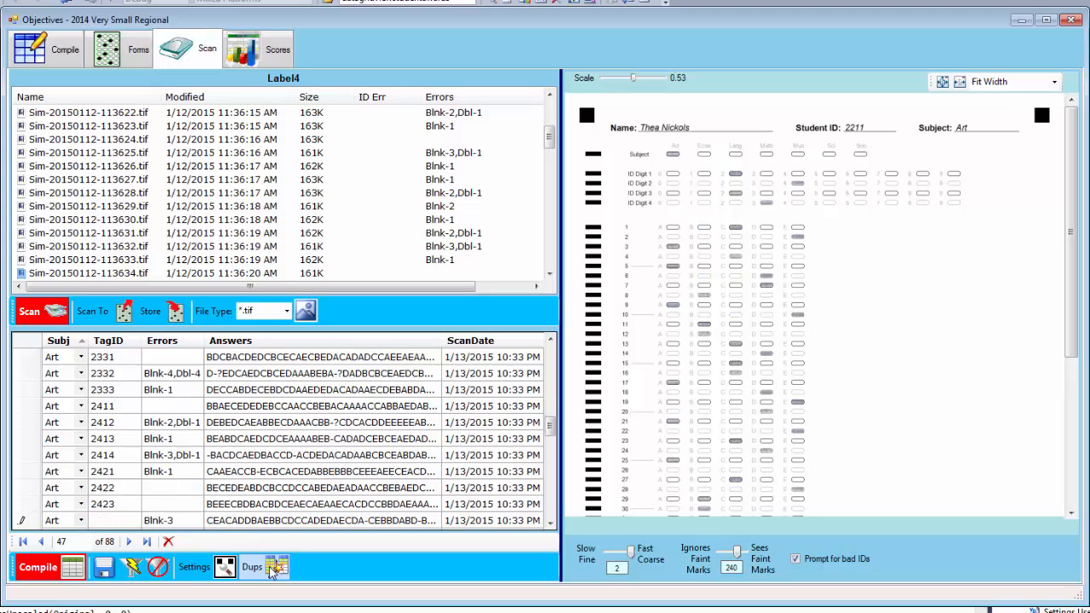
key(Return)
click(271, 572)
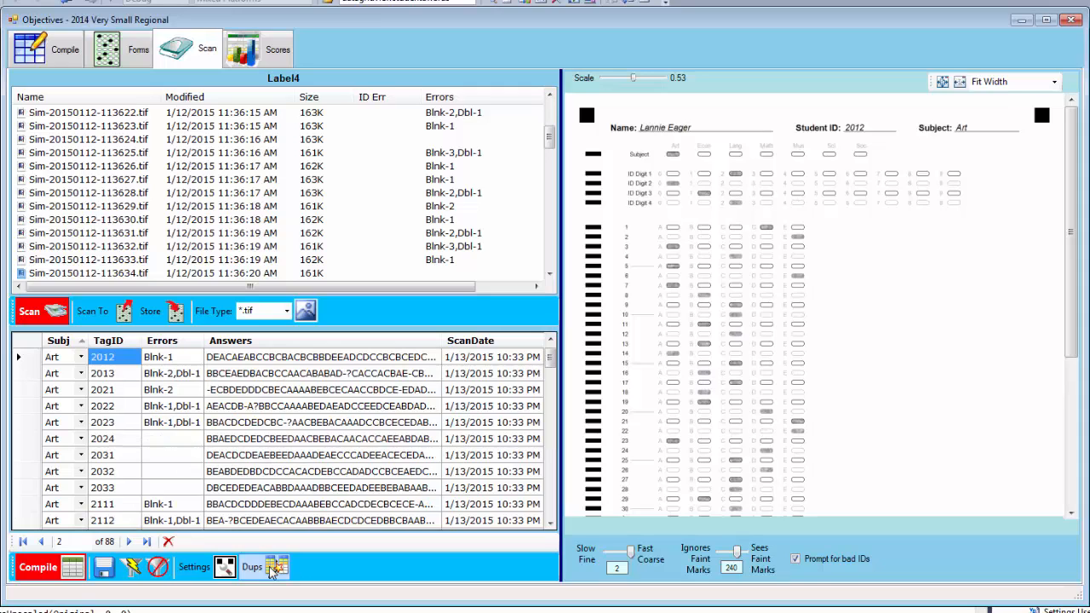
Save the corrected answer rows and check the Compile table of students
click(104, 569)
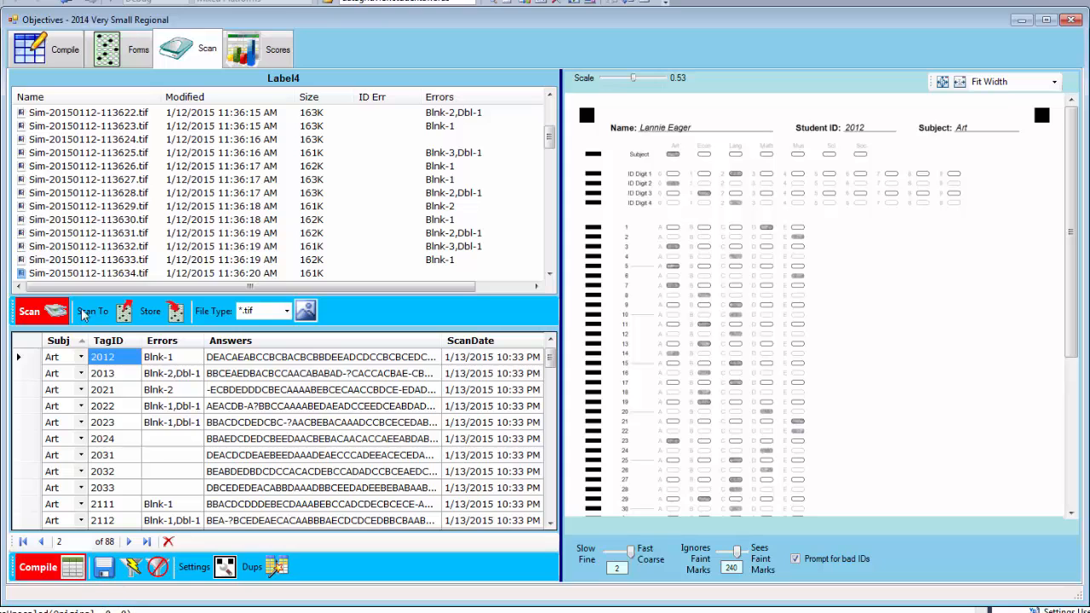
click(47, 63)
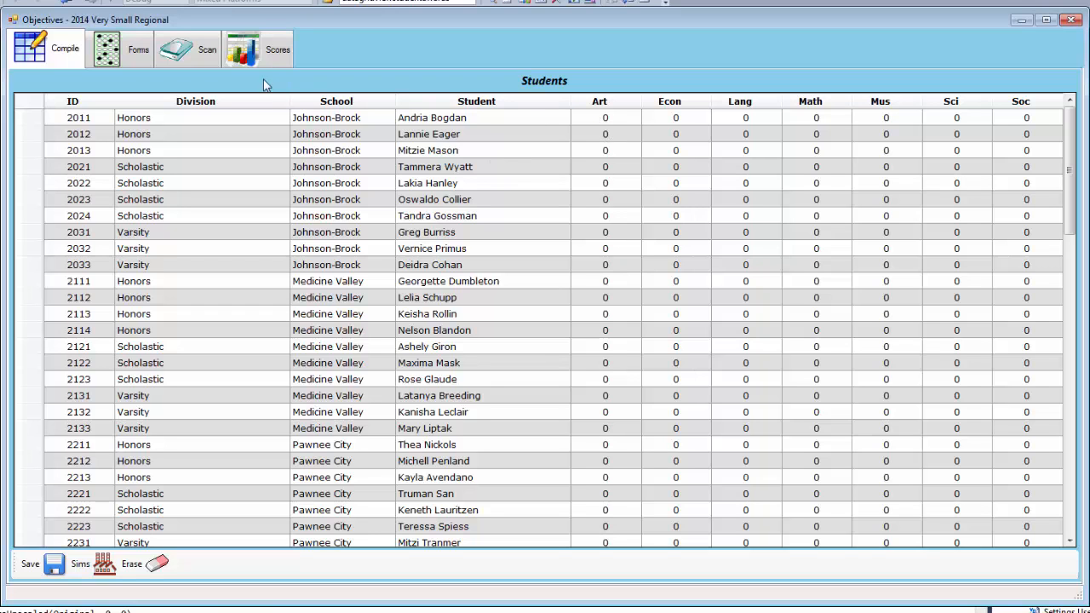
click(189, 50)
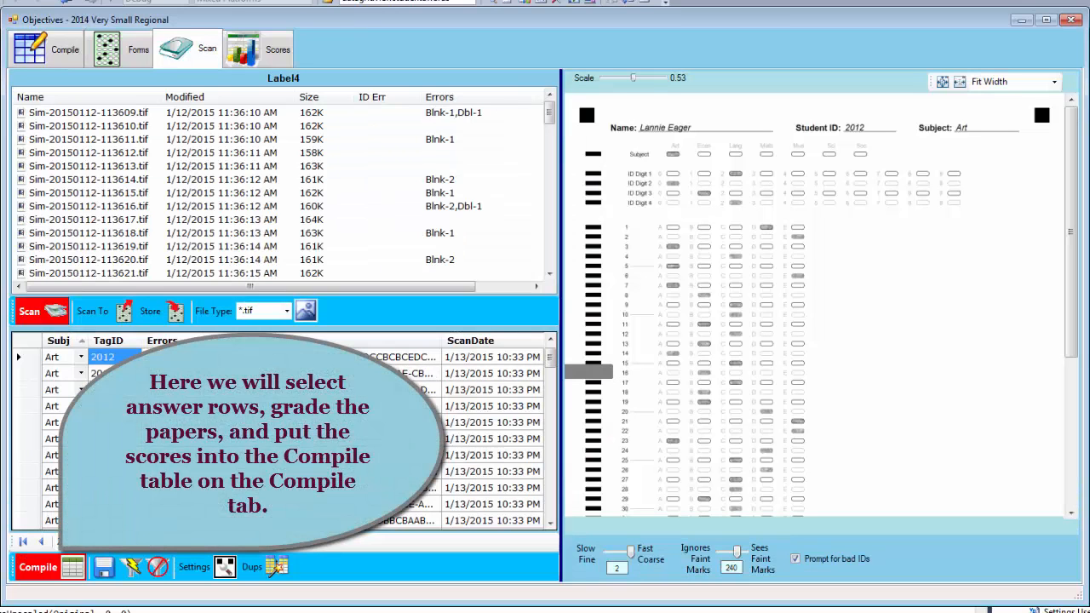
Select all answer rows and compile their Art scores into the Compile table
click(28, 340)
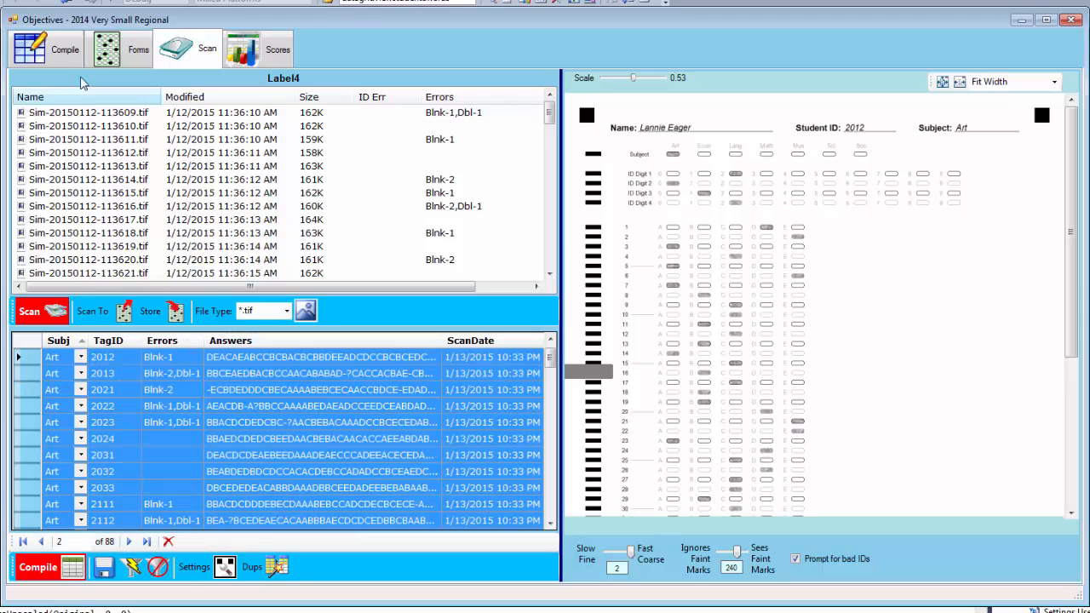
click(67, 53)
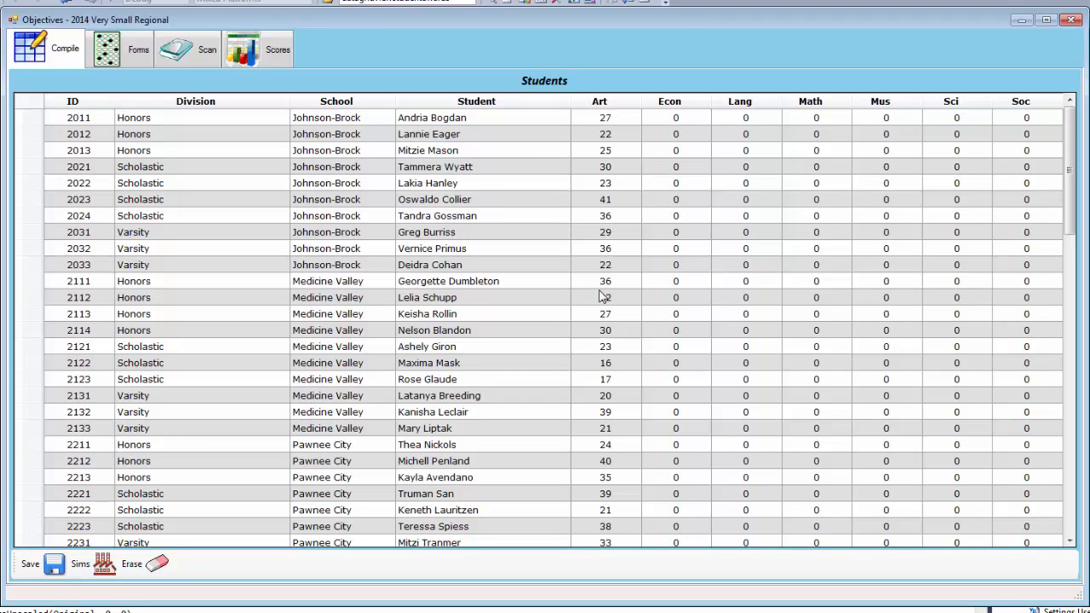
right_click(1069, 528)
click(1069, 526)
click(1070, 526)
click(1069, 526)
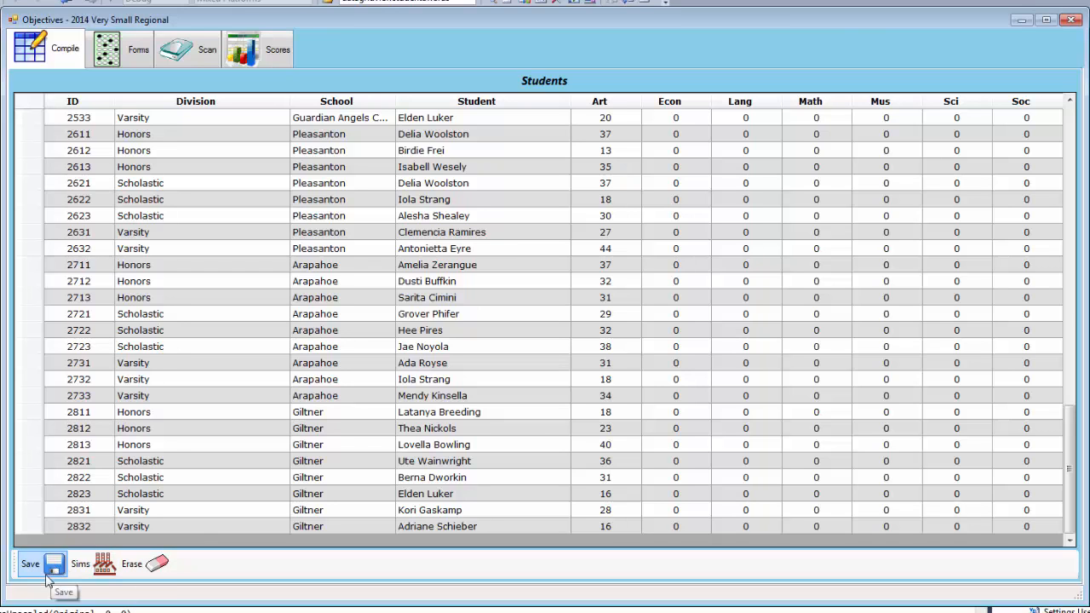
click(255, 56)
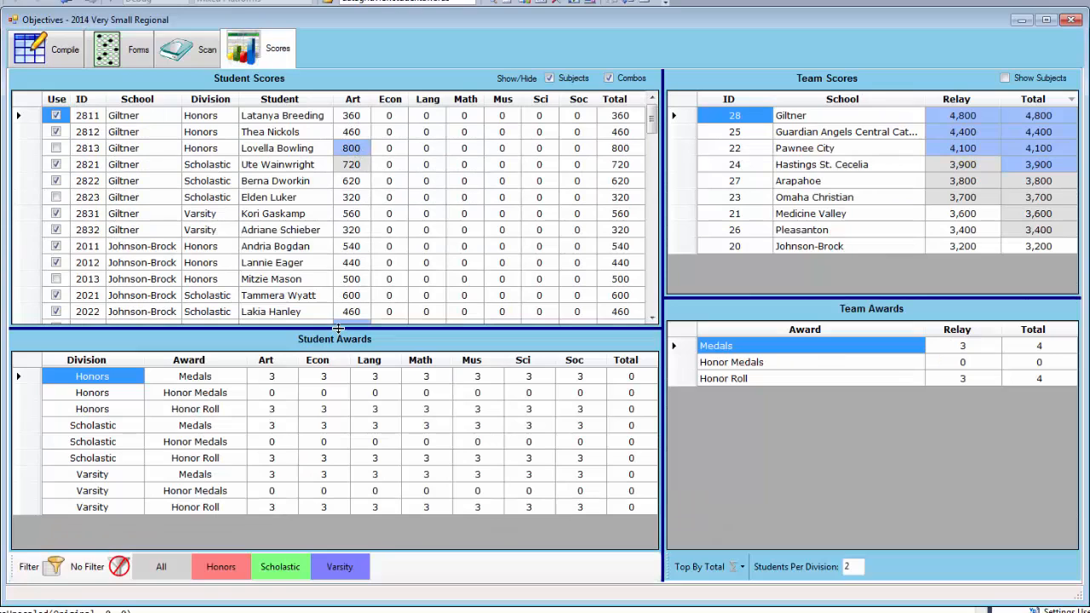
Sort students by Art score highest-first and filter the grid to the Honors division
click(360, 102)
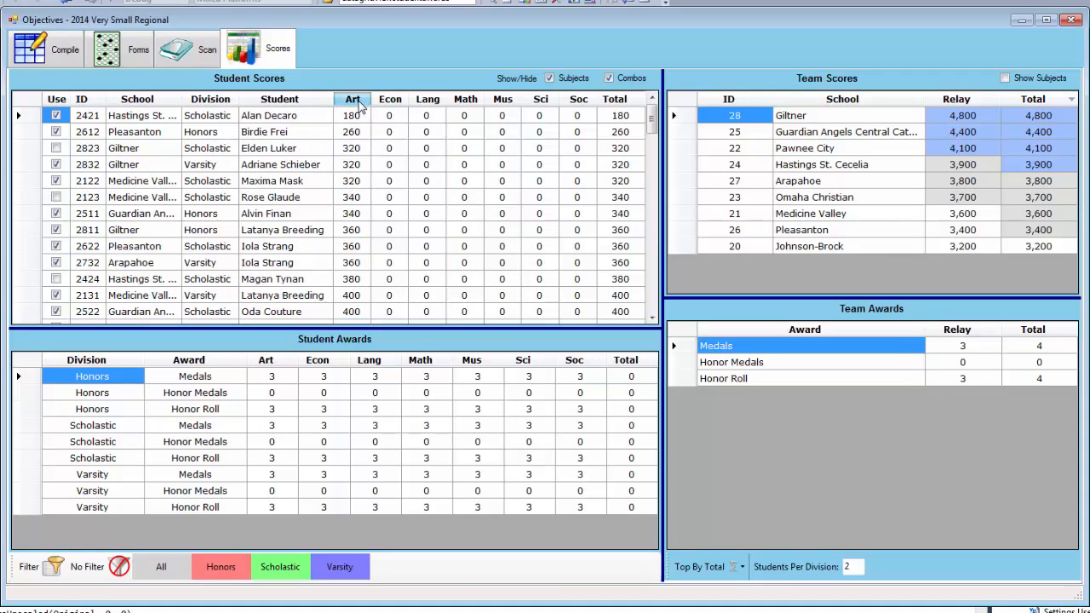
click(364, 102)
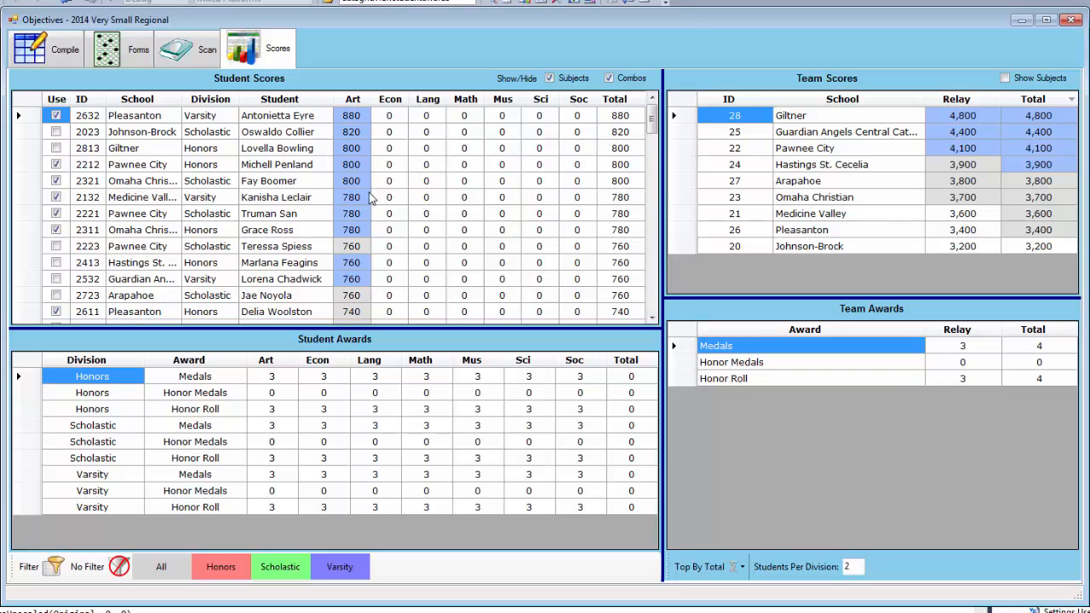
click(223, 566)
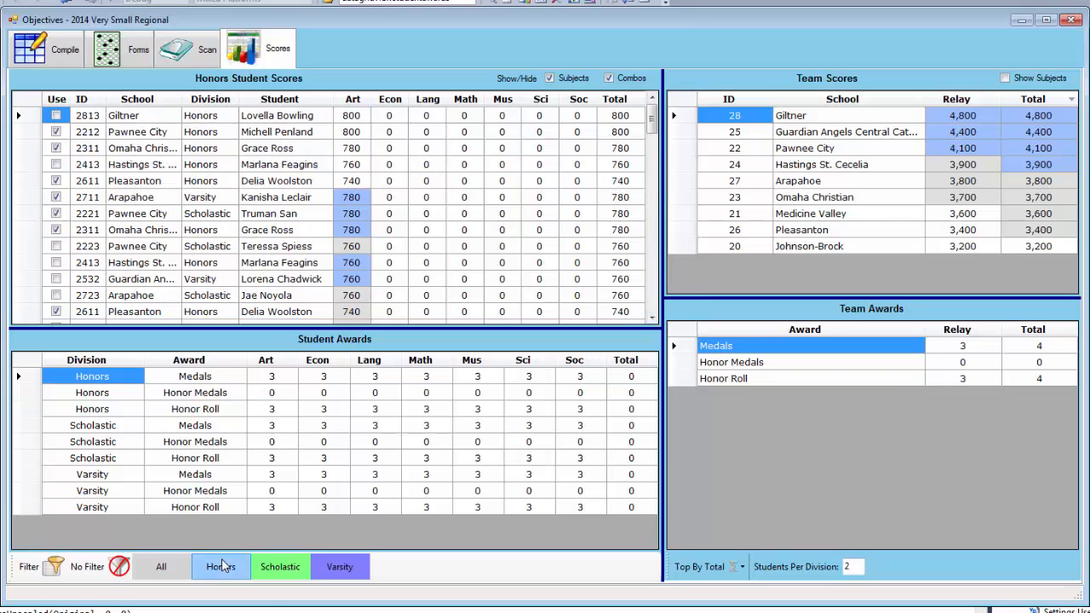
click(283, 566)
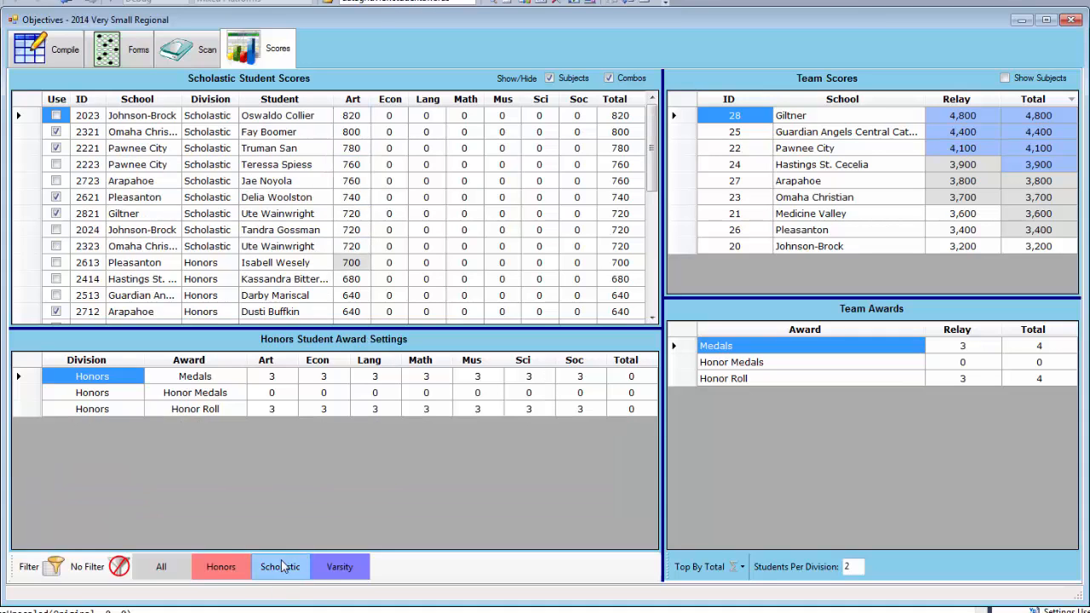
click(345, 567)
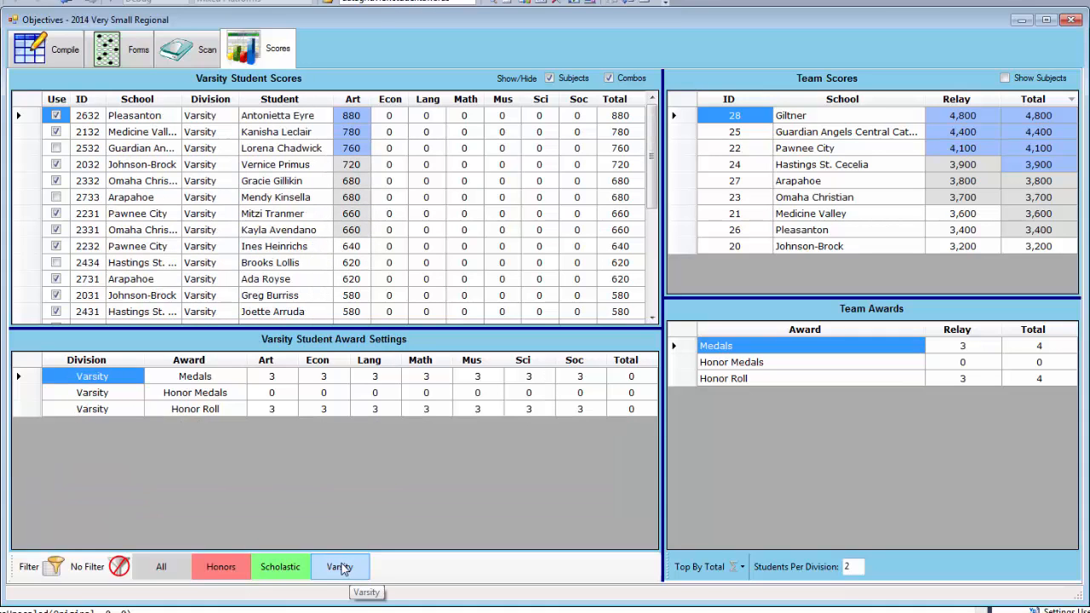
click(281, 567)
click(228, 571)
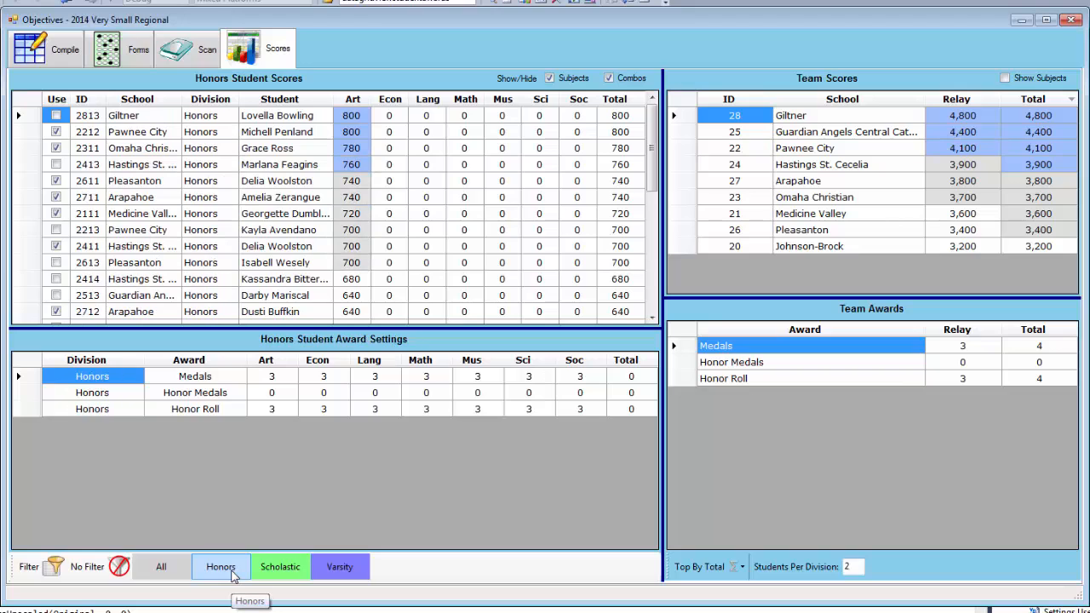